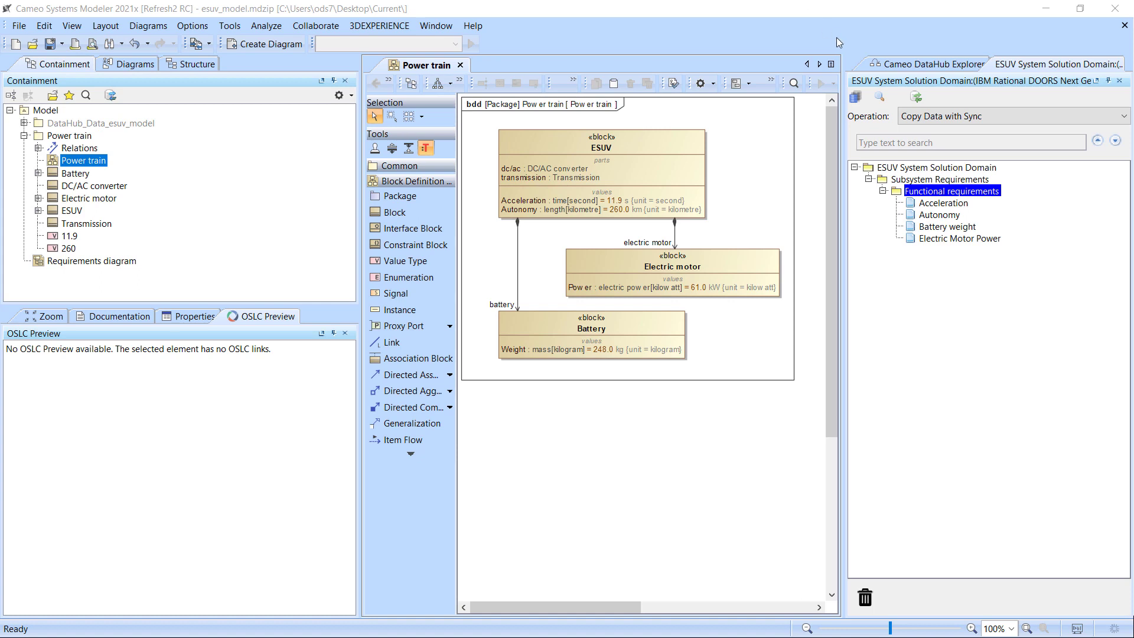
With the Create DHTrace operation, link the Acceleration requirement to the ESUV block's Acceleration value property as Satisfied By.
left_click(945, 116)
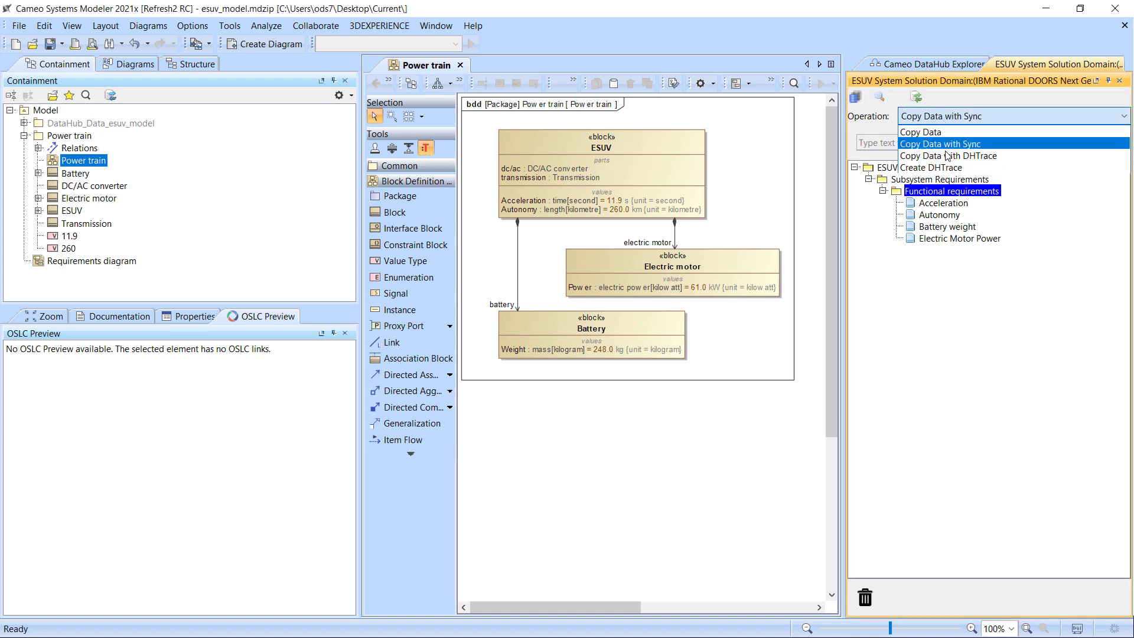
left_click(948, 169)
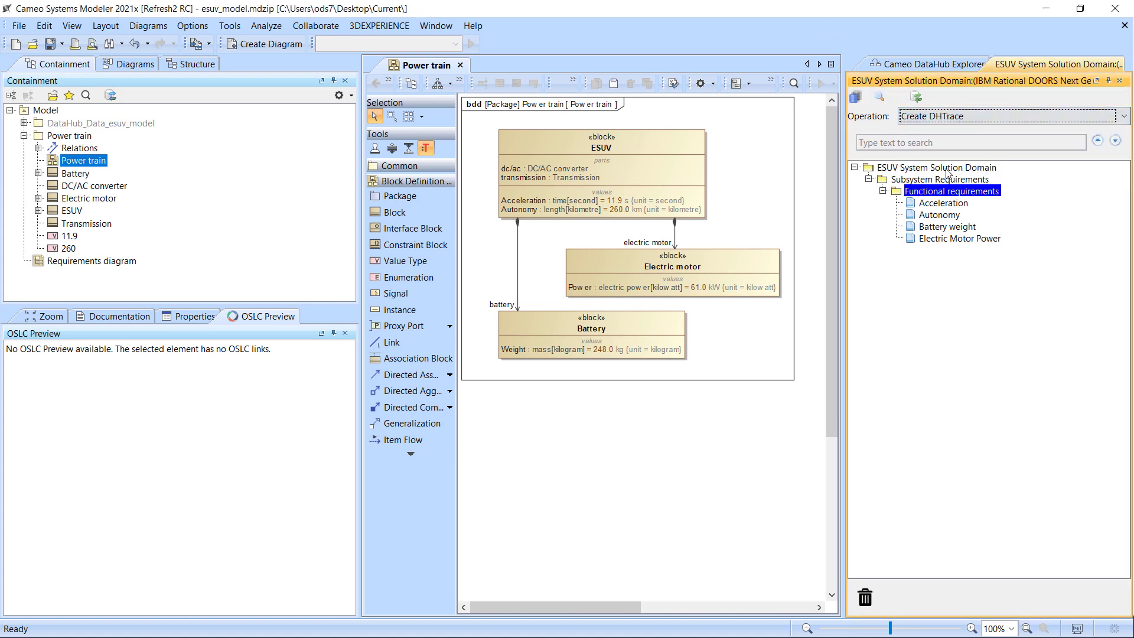
left_click_drag(947, 206, 589, 201)
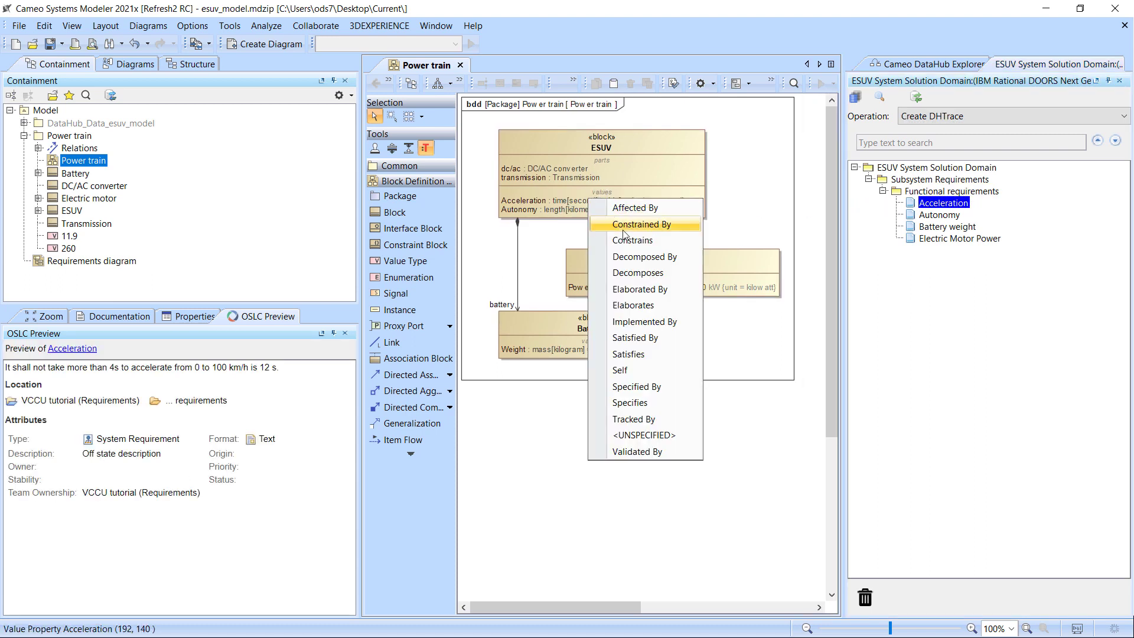
left_click(652, 337)
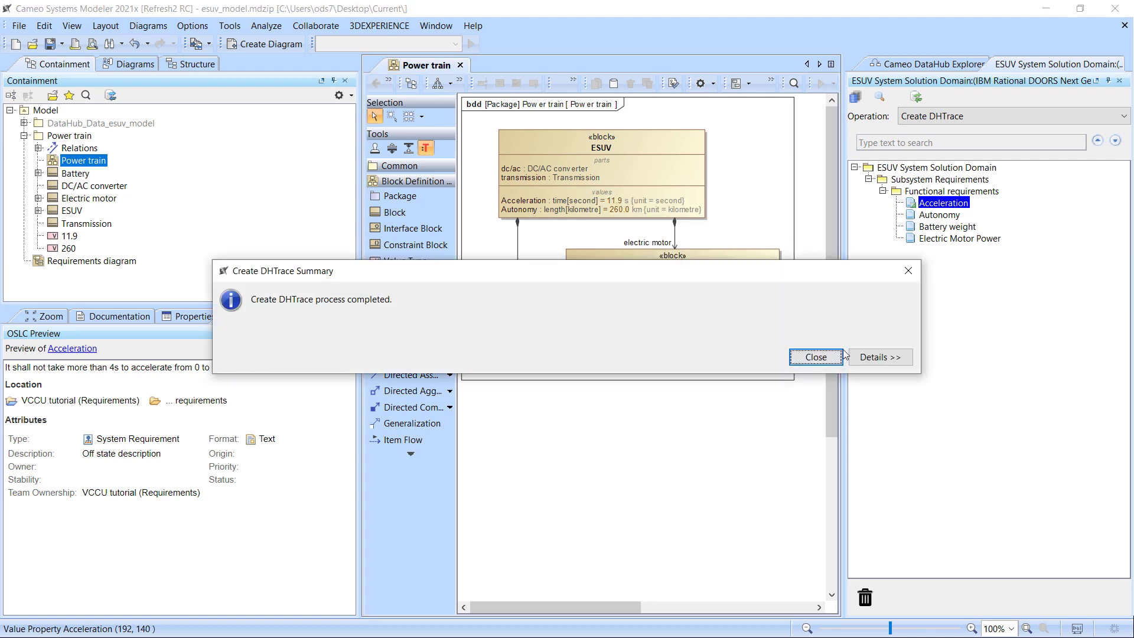
left_click(880, 362)
left_click(823, 361)
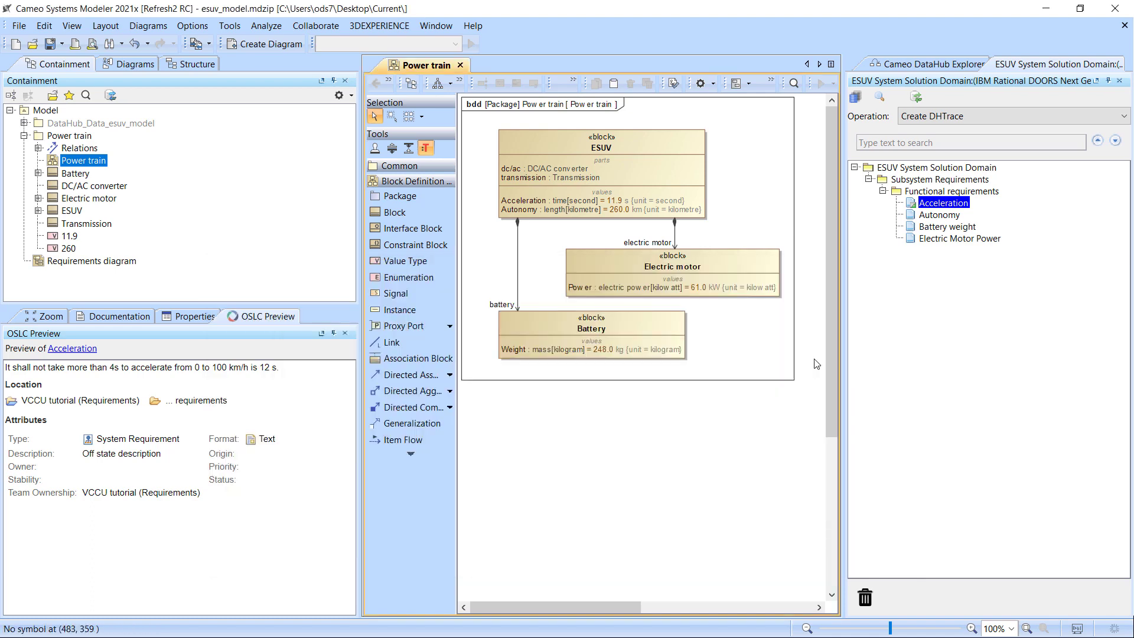
Create a Satisfied By DHTrace from the Autonomy requirement to the ESUV block's Autonomy value property in the diagram.
left_click_drag(932, 217, 569, 208)
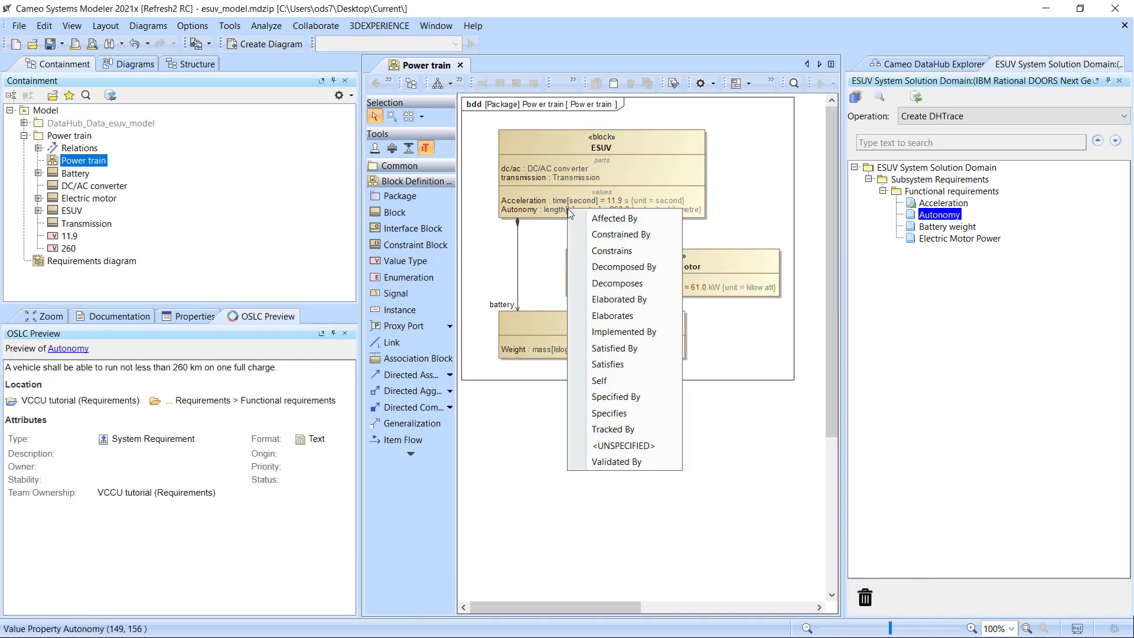
left_click(626, 349)
left_click(880, 356)
left_click(818, 357)
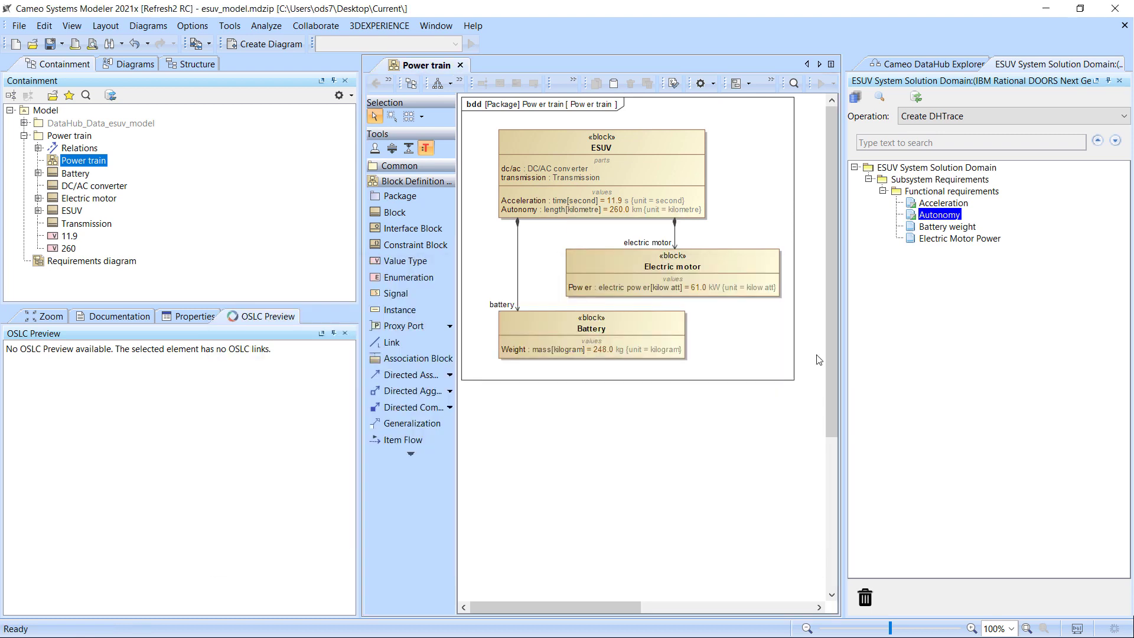
Create a Satisfied By DHTrace from the Battery weight requirement to the Weight property under Battery in the containment tree.
left_click(930, 228)
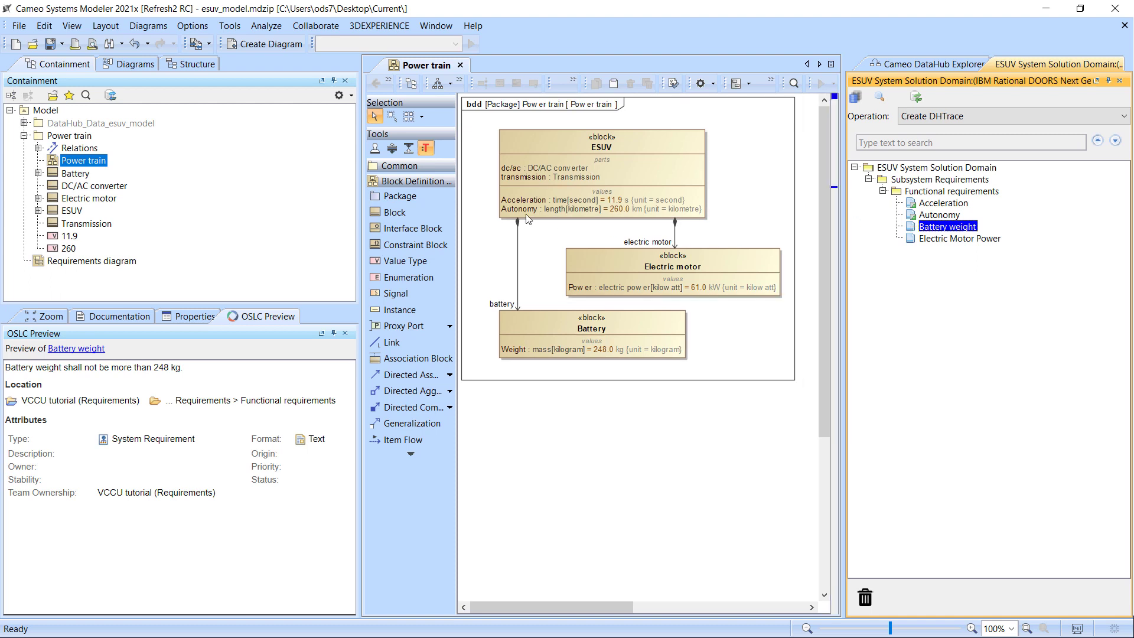
left_click(68, 174)
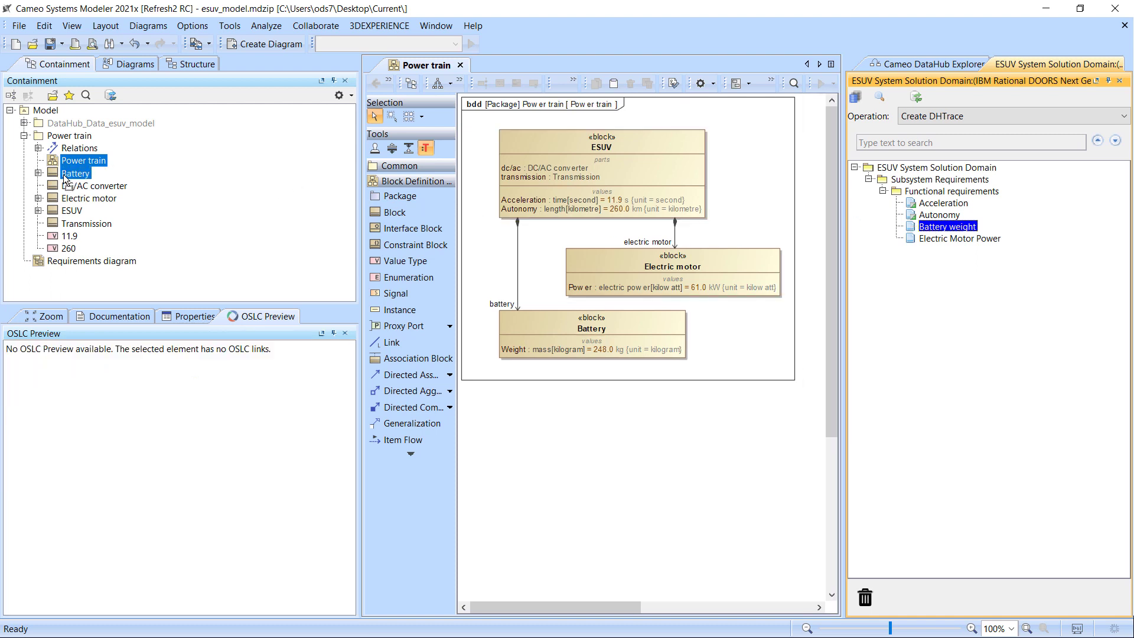
key("Right")
left_click_drag(63, 179, 90, 192)
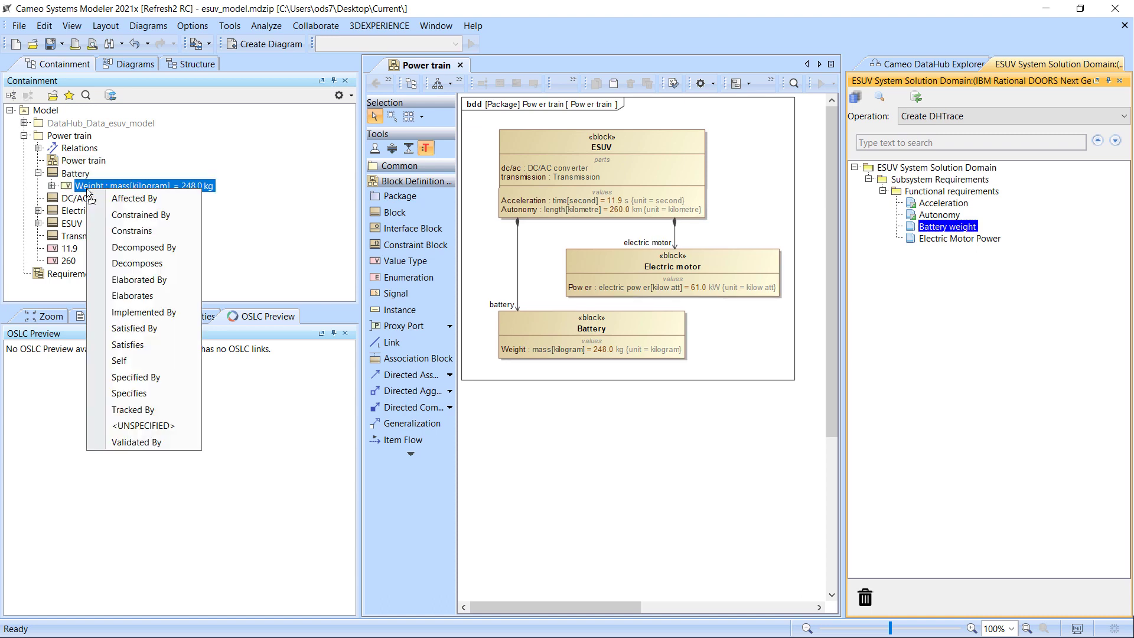
left_click(147, 329)
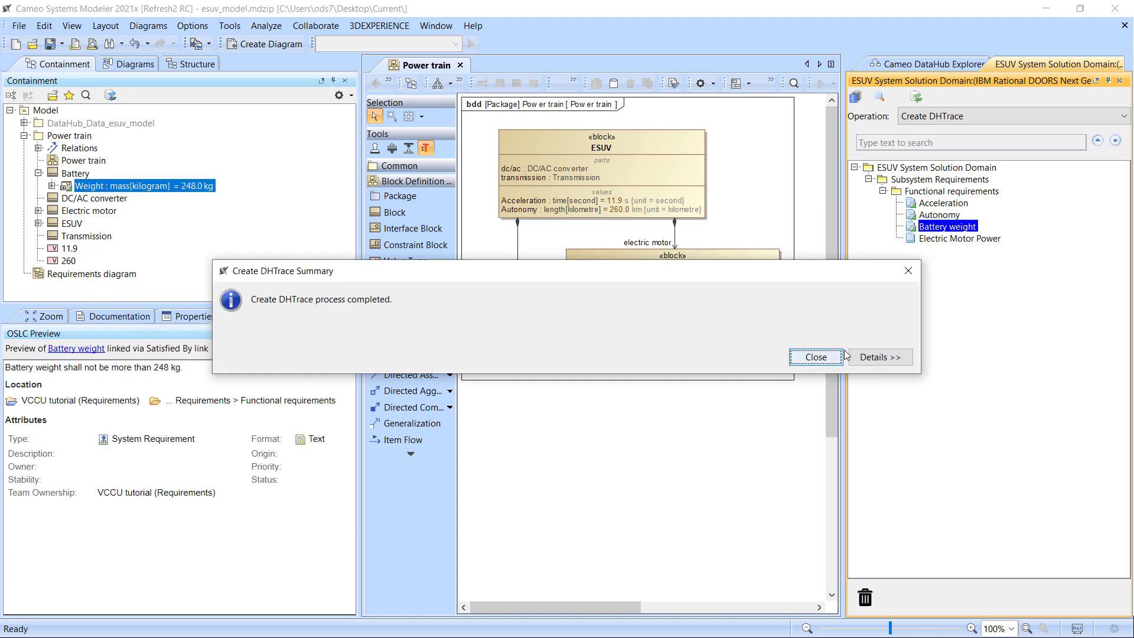
left_click(877, 358)
left_click(817, 358)
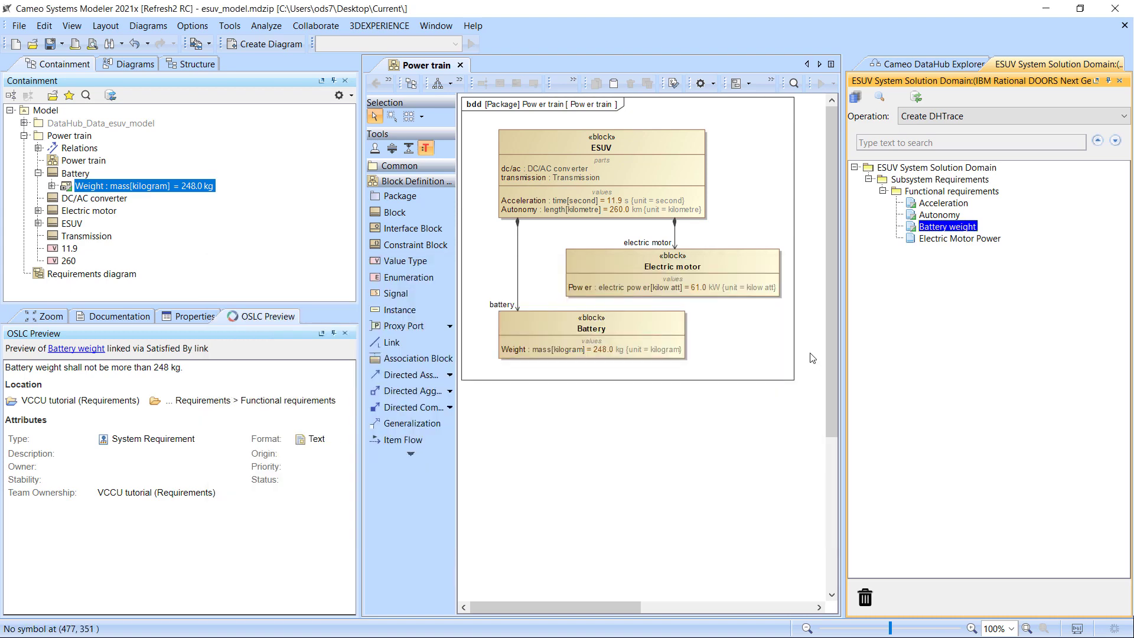
Create a Satisfied By DHTrace from the Electric Motor Power requirement to the Electric motor block in the diagram.
left_click(943, 239)
left_click_drag(766, 254, 755, 255)
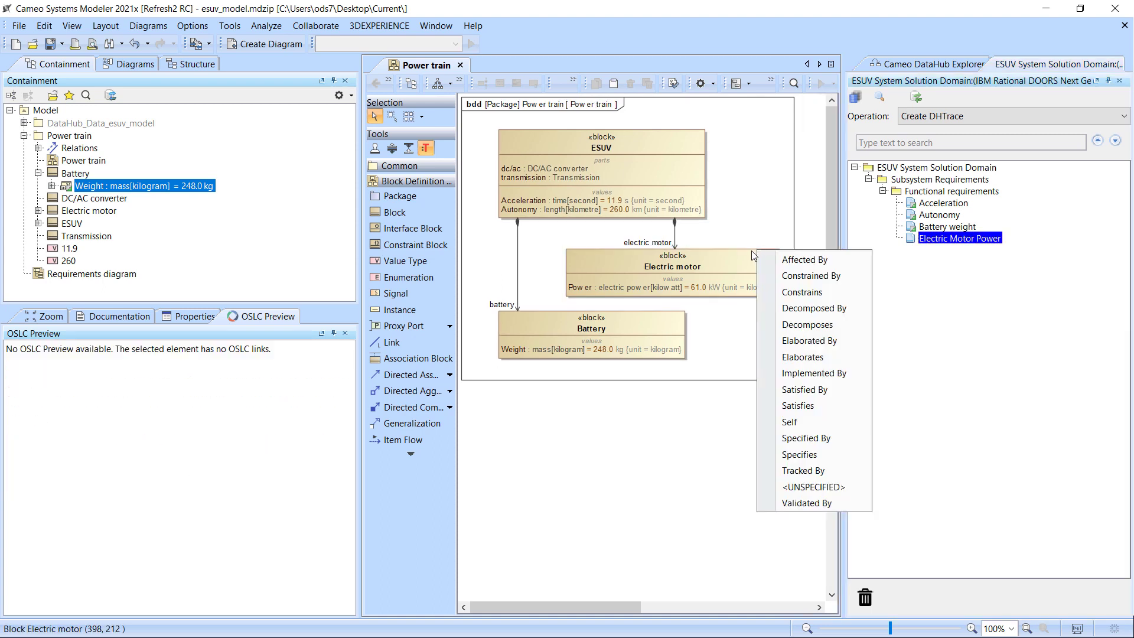
left_click(824, 388)
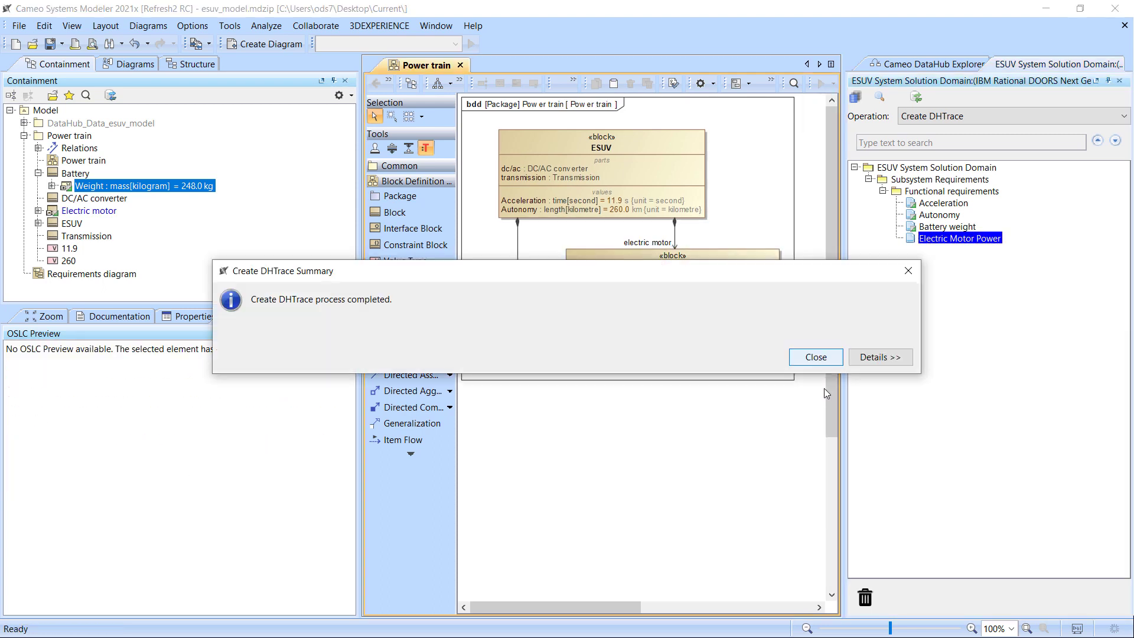
left_click(871, 363)
left_click(816, 357)
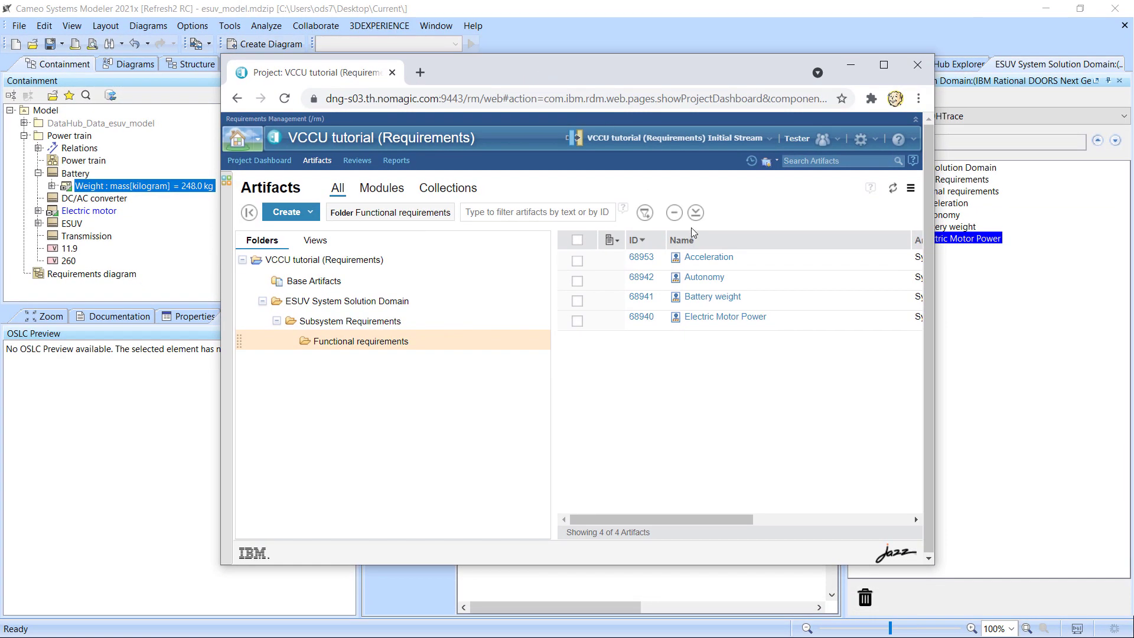
Change the minimum range in the Autonomy requirement's text to 350 km and save the artifact.
left_click(703, 277)
left_click(426, 252)
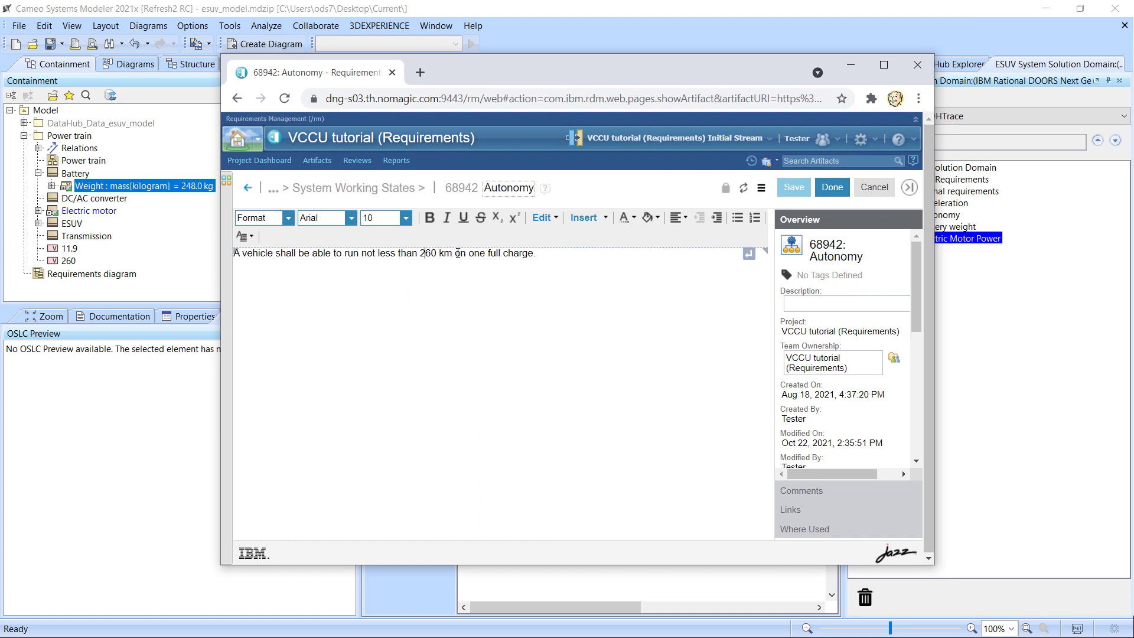
key("Delete")
key("BackSpace")
type("35")
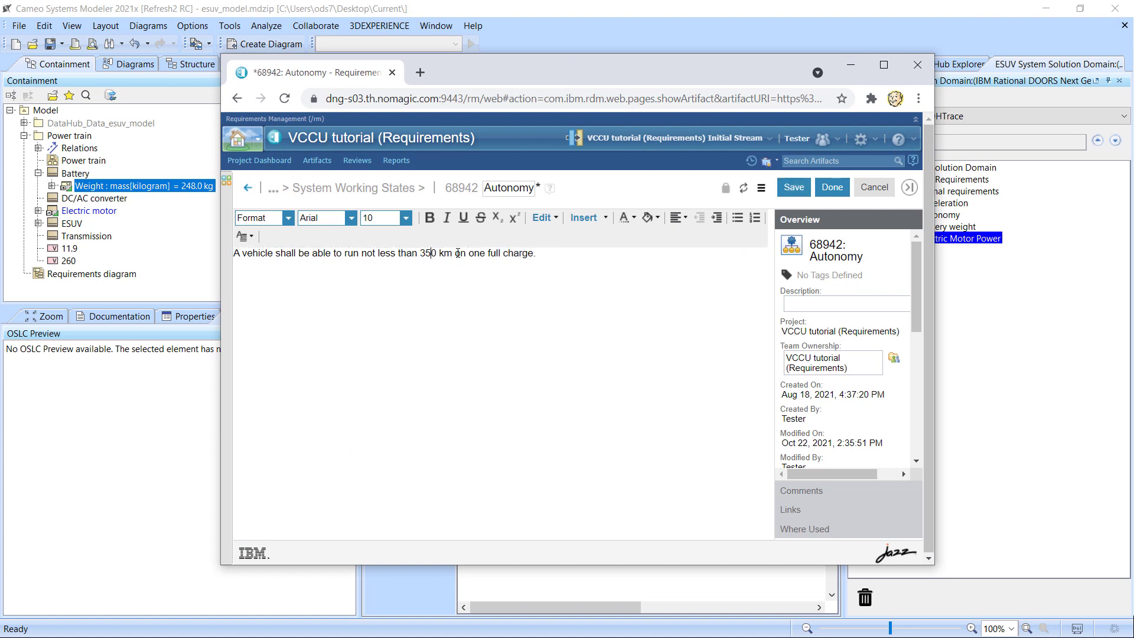
left_click(827, 186)
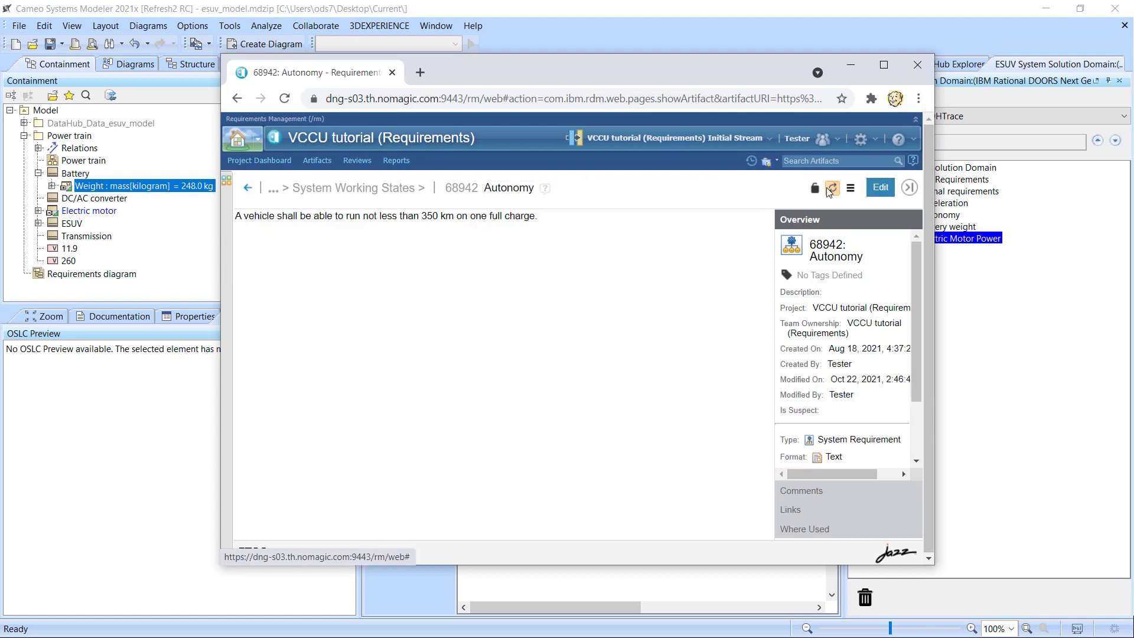
Back in Cameo Systems Modeler, check DHTrace changes recursively on the Functional requirements folder, leaving the Autonomy change unaccepted, and review the summary details.
left_click(851, 69)
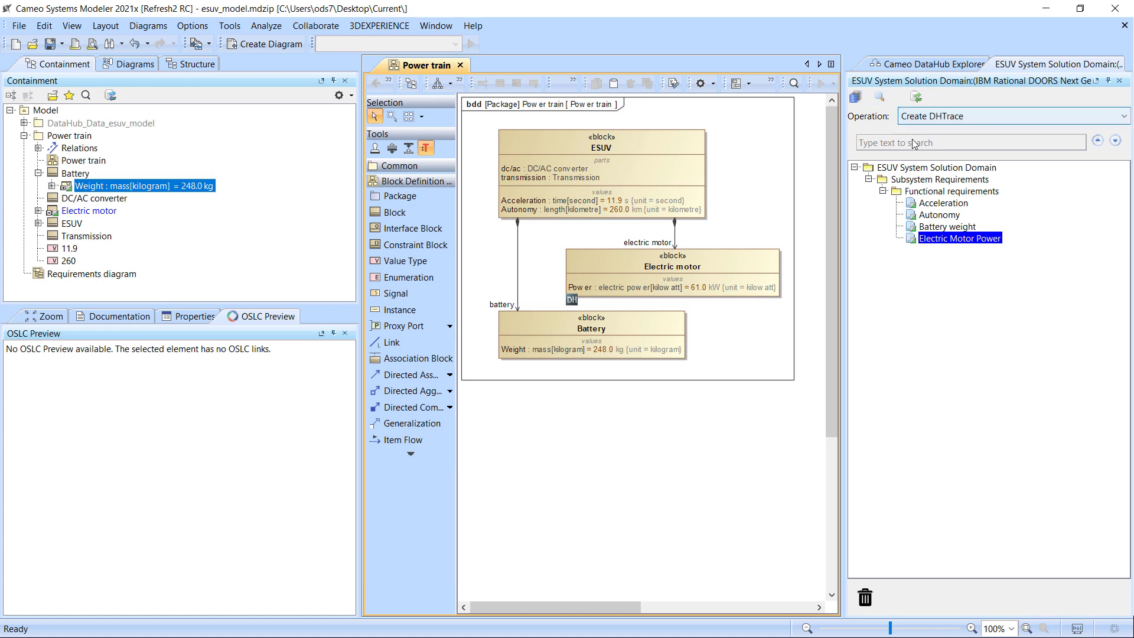
right_click(937, 192)
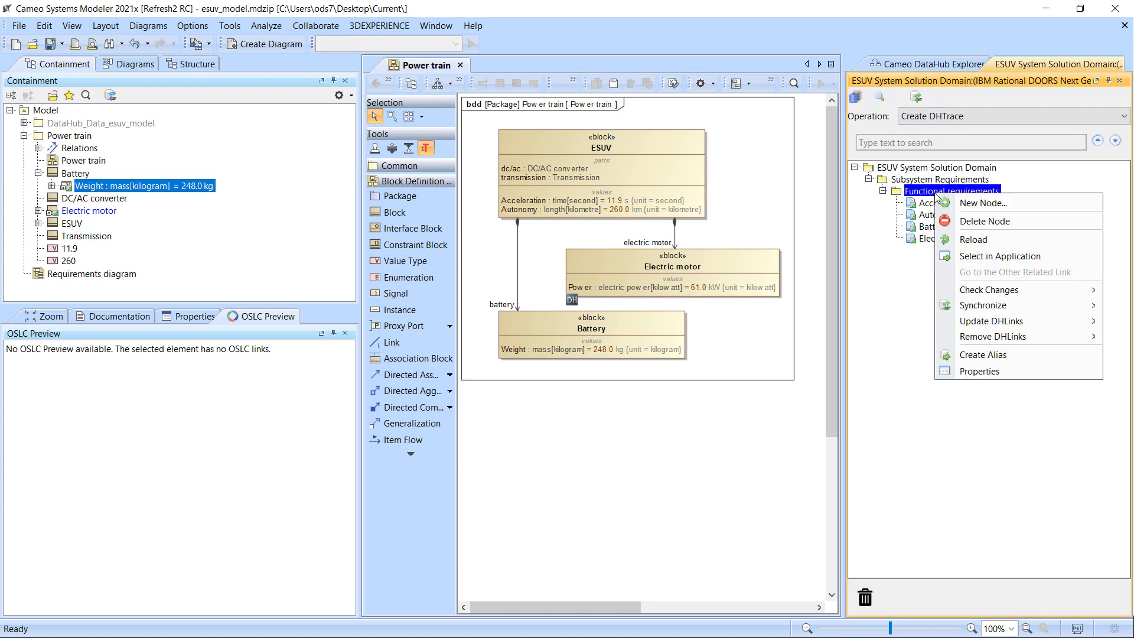
mouse_move(975, 292)
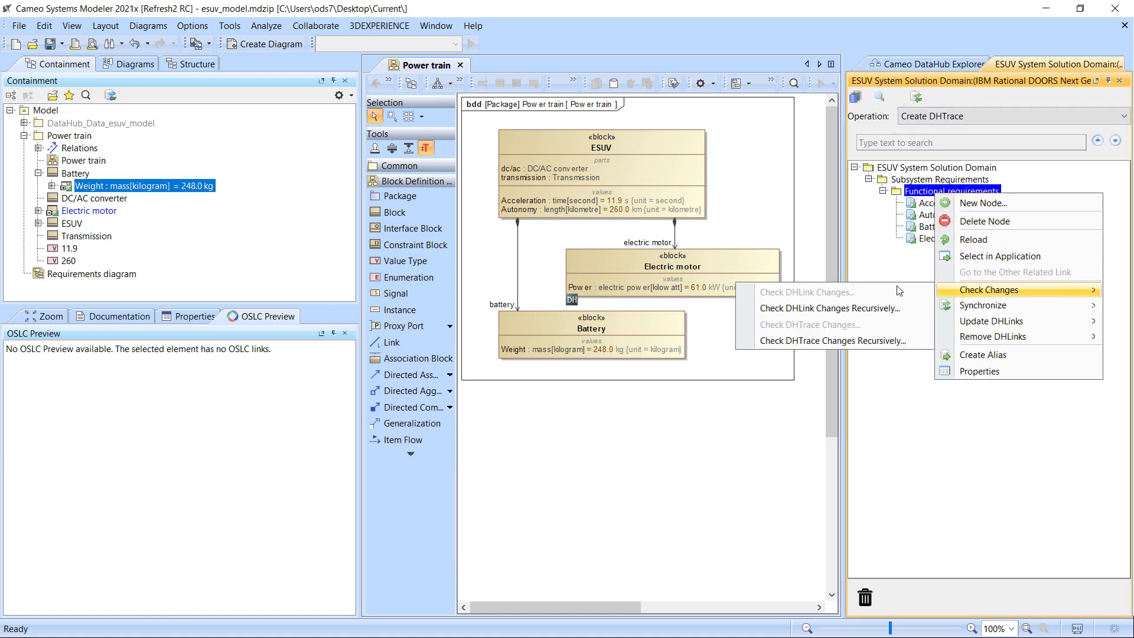
left_click(878, 340)
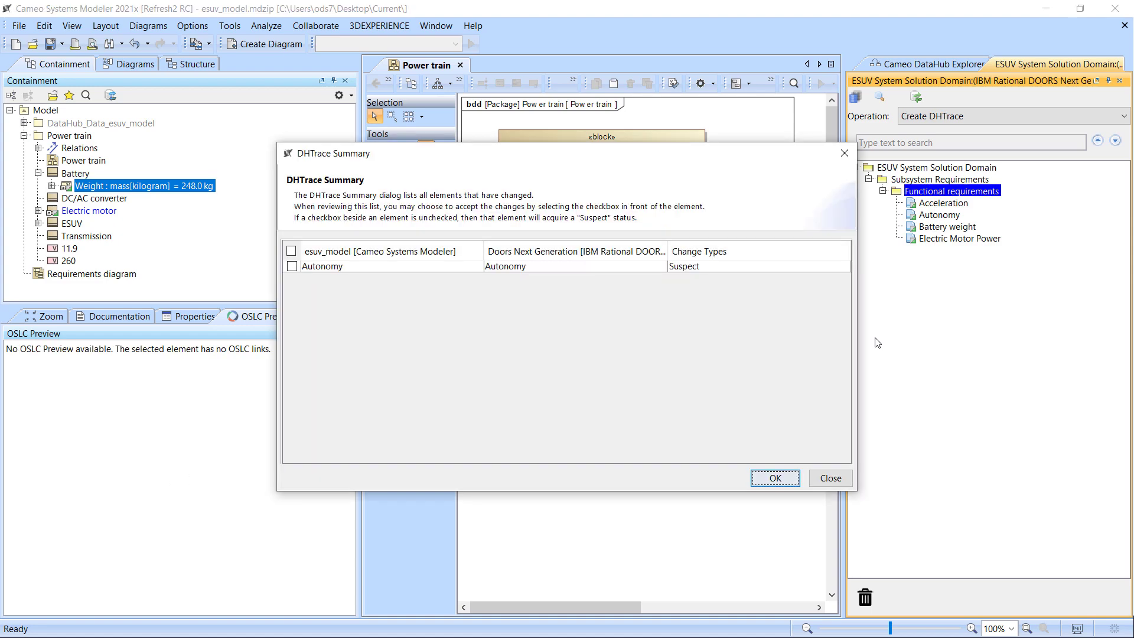
left_click(707, 267)
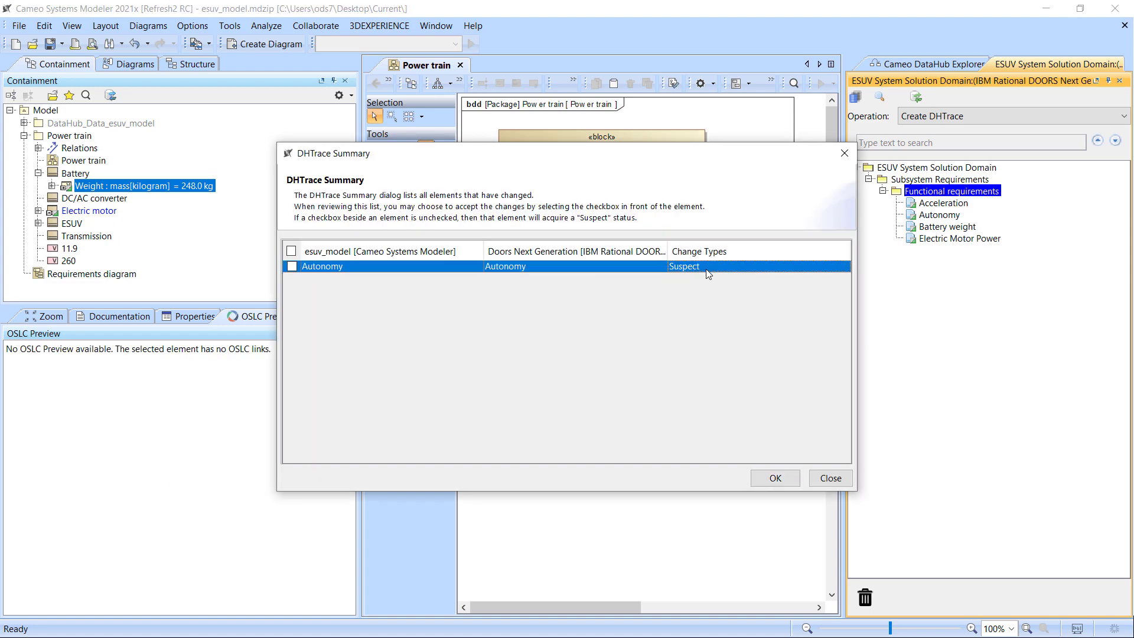
left_click(780, 481)
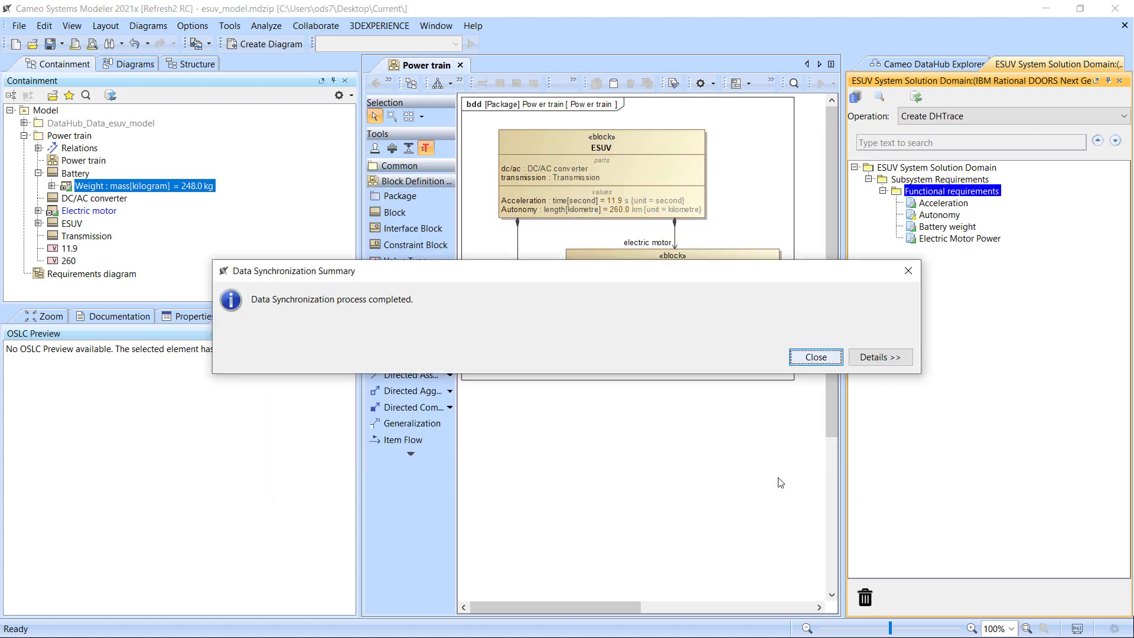
left_click(874, 357)
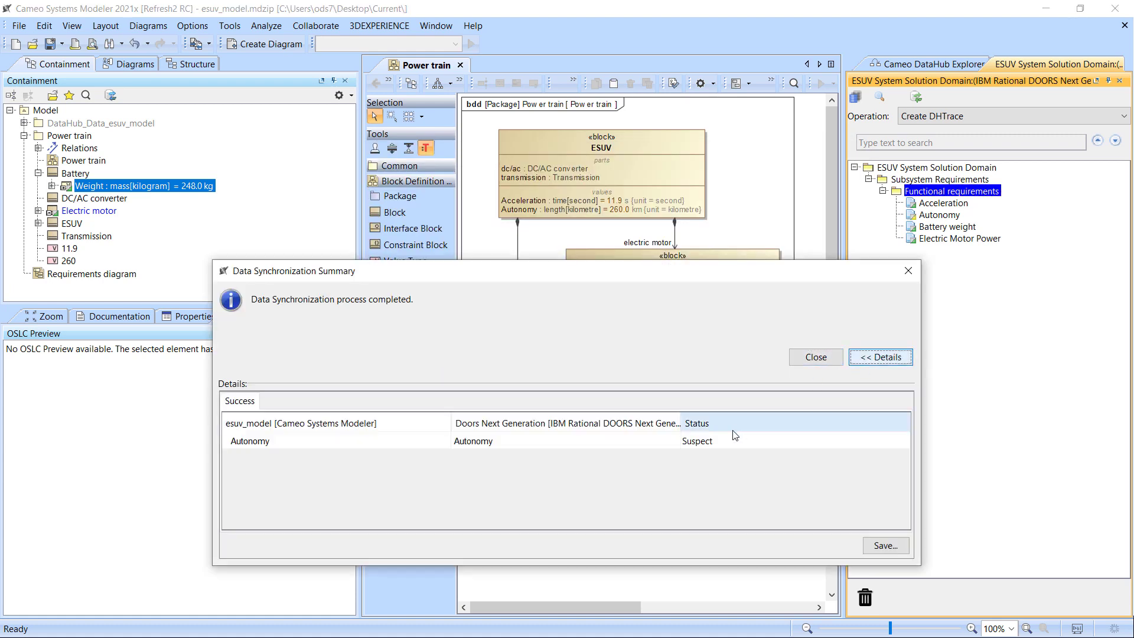
left_click(719, 446)
left_click(815, 357)
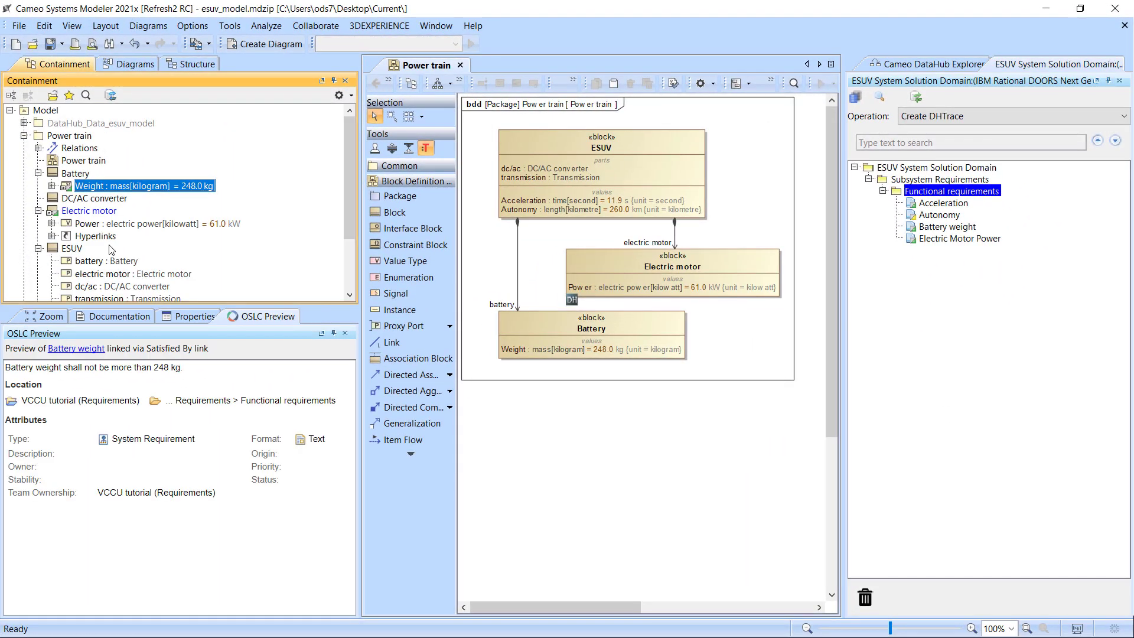
Set the default value of the ESUV block's Autonomy value property to 350 in its specification.
scroll(110, 248, "down", 2)
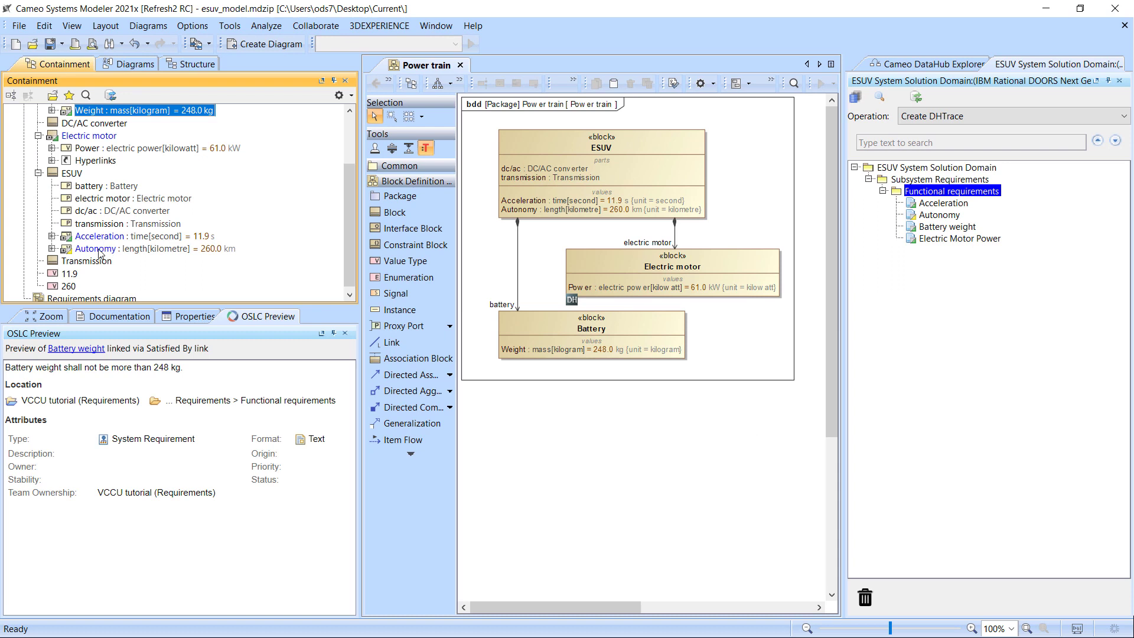
left_click(100, 253)
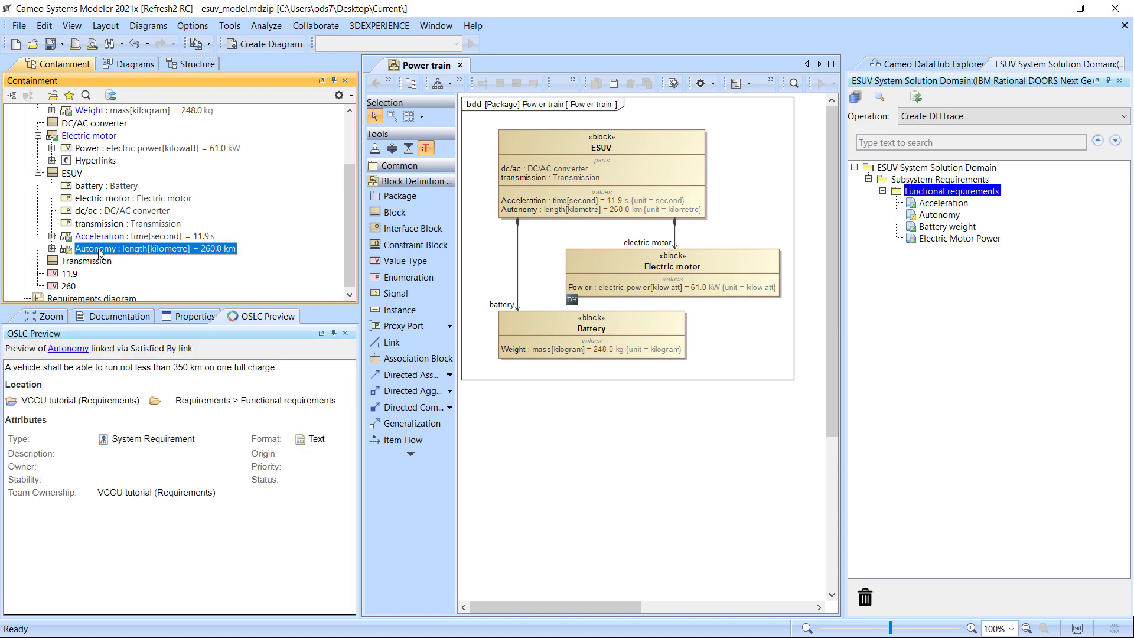
right_click(100, 253)
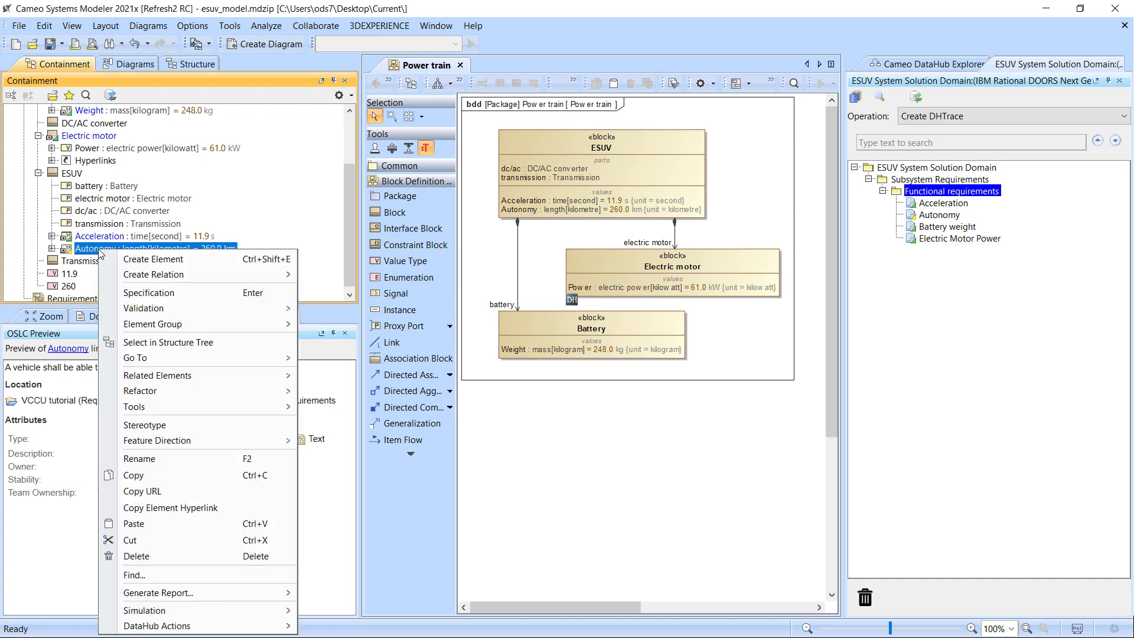
left_click(132, 293)
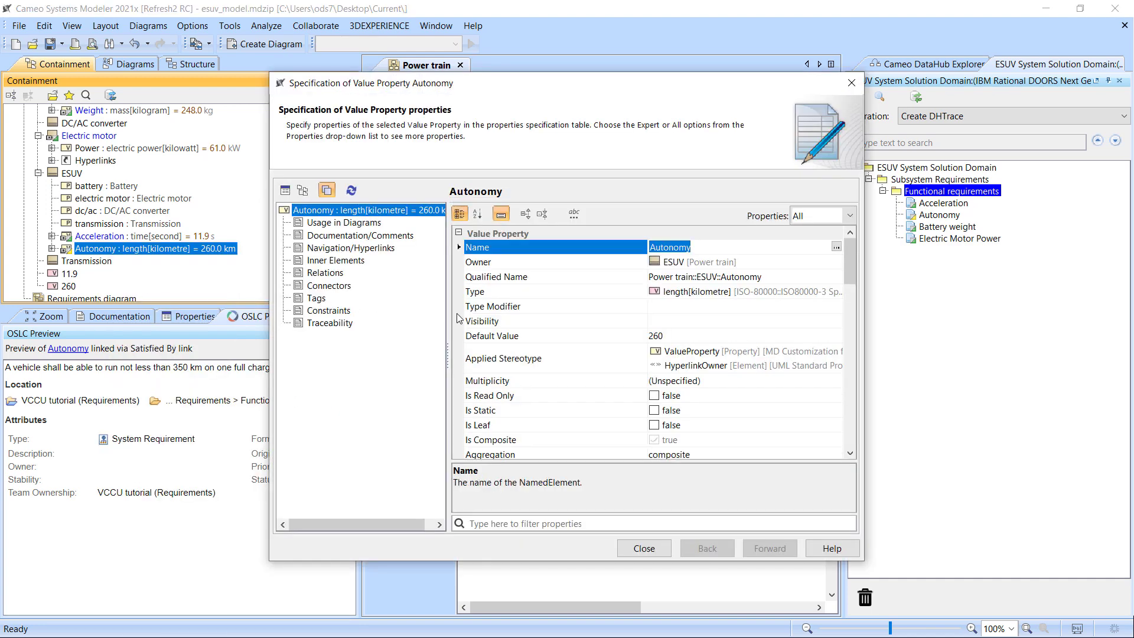
left_click(690, 335)
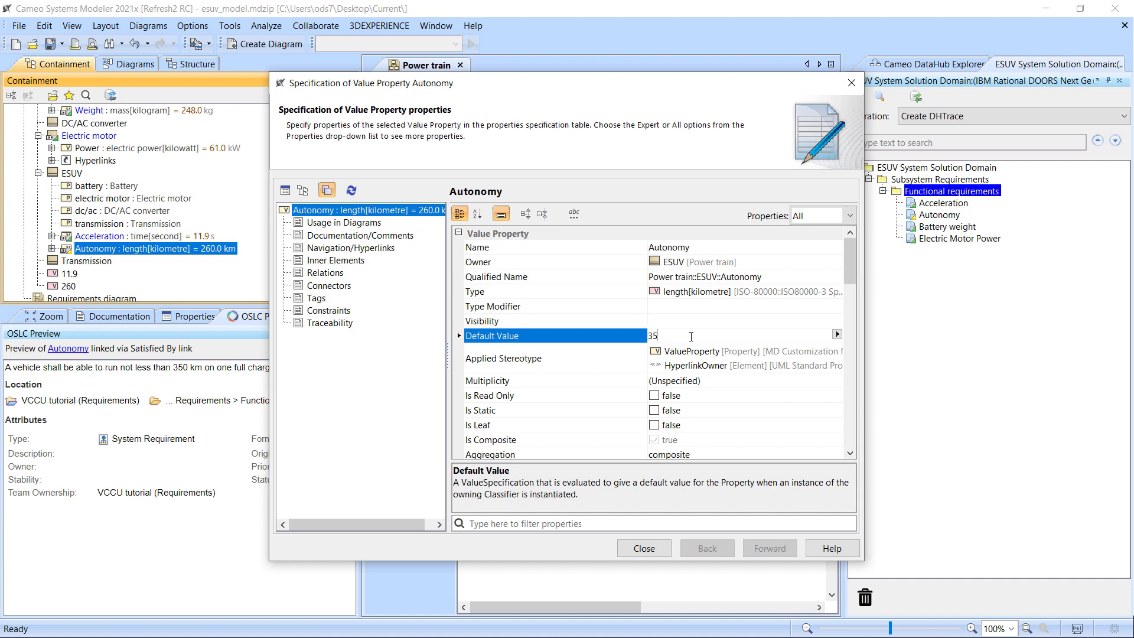
type("350")
left_click(644, 548)
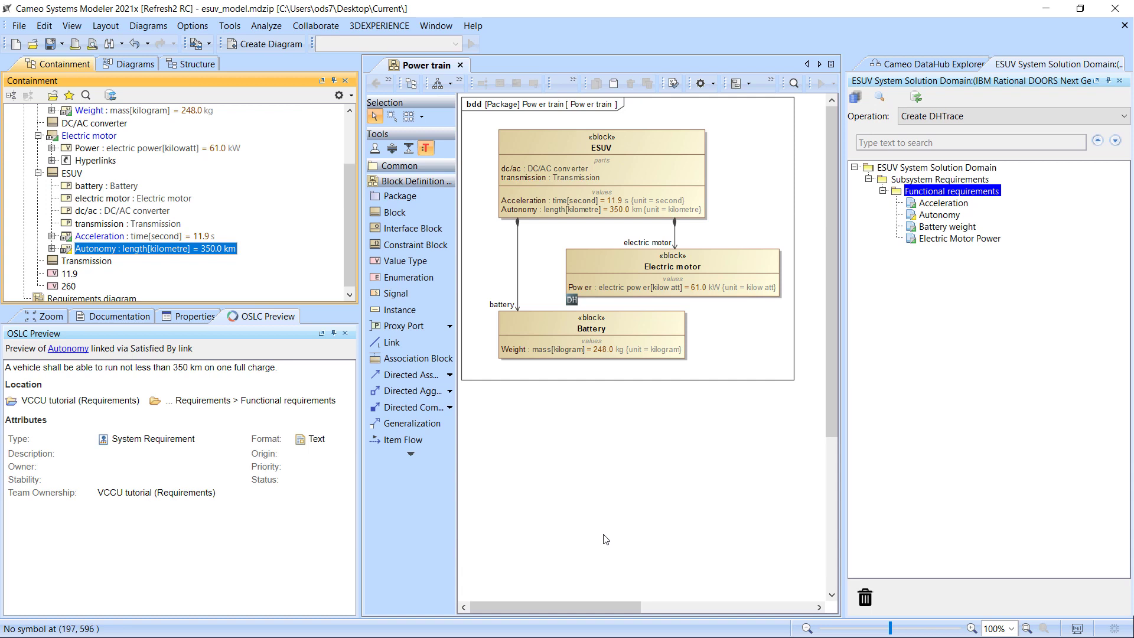
Clear suspect DHTraces recursively on the Functional requirements folder.
right_click(921, 196)
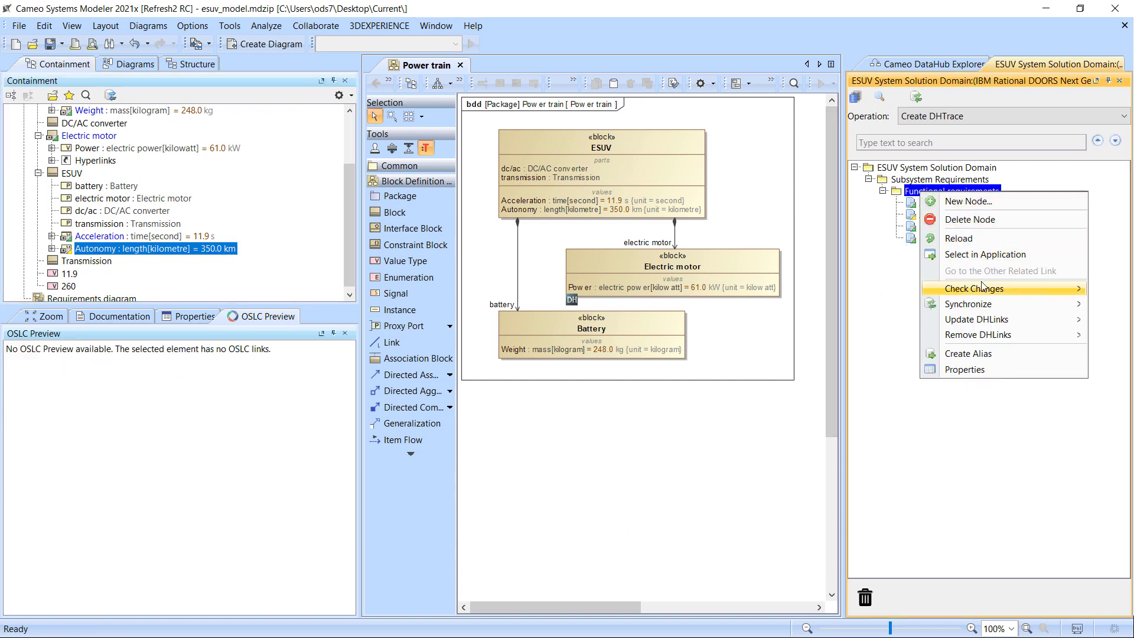
mouse_move(985, 323)
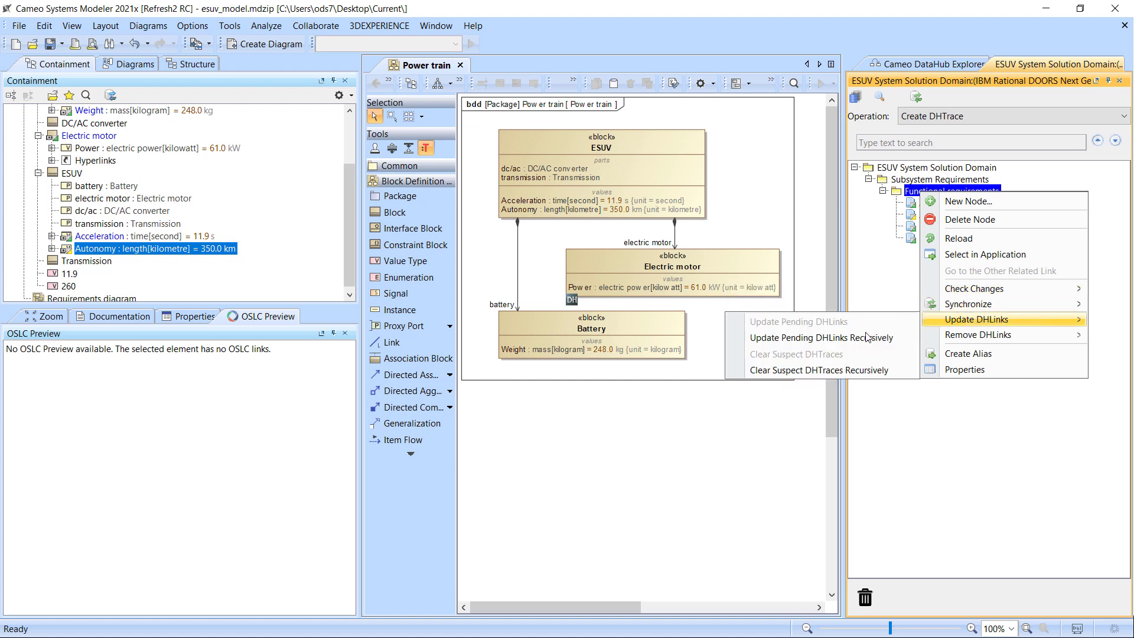
left_click(846, 370)
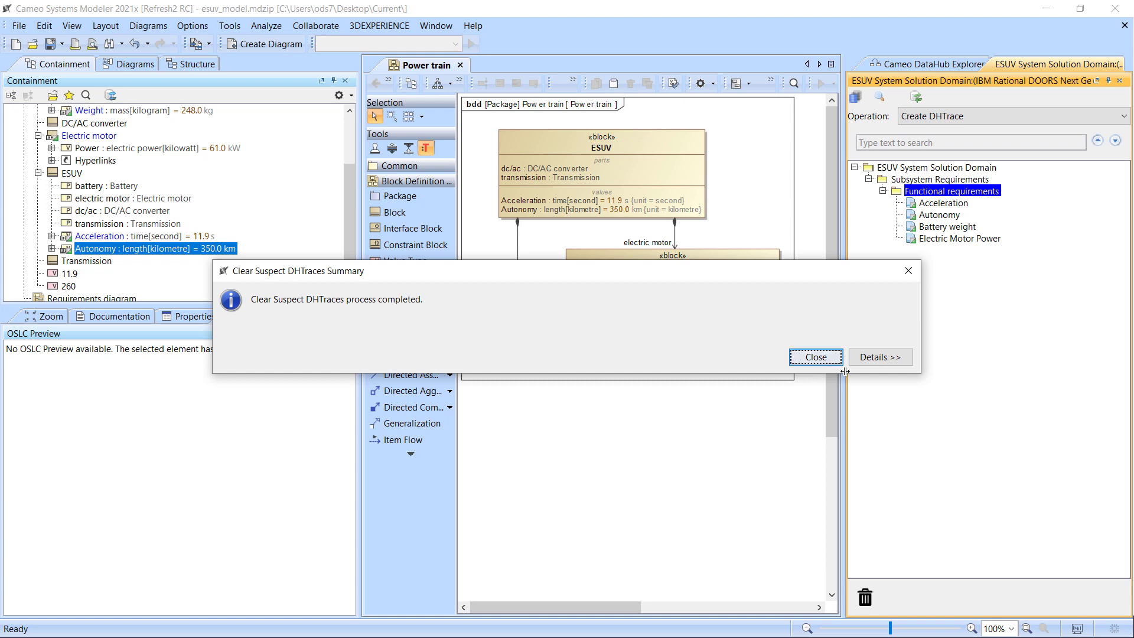
Review the details of the Clear Suspect DHTraces summary, examining the Autonomy DHTrace entry, and close the summary.
left_click(881, 357)
left_click(712, 442)
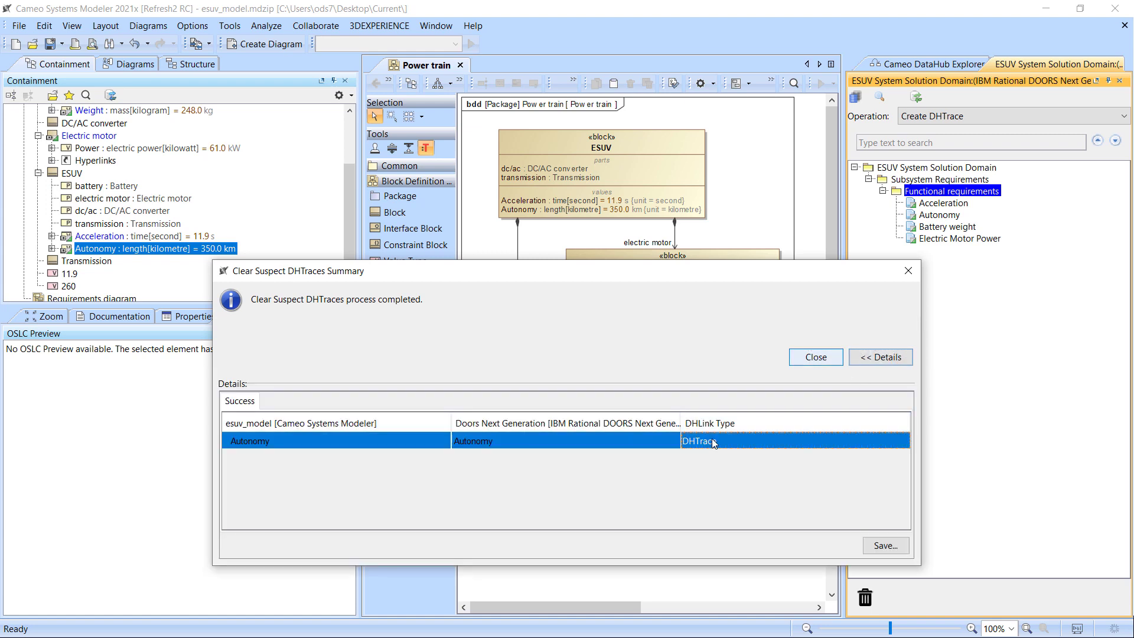
left_click(816, 356)
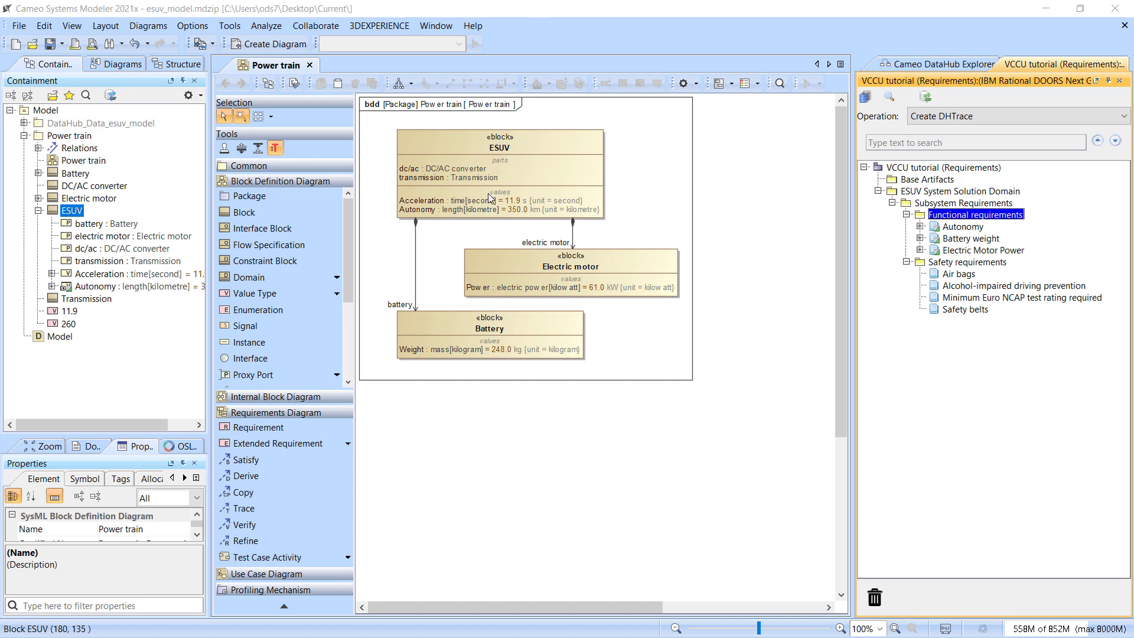
Start a new OSLC link hyperlink in the specification of the ESUV block's Acceleration value property, with the link type Satisfies.
left_click(470, 202)
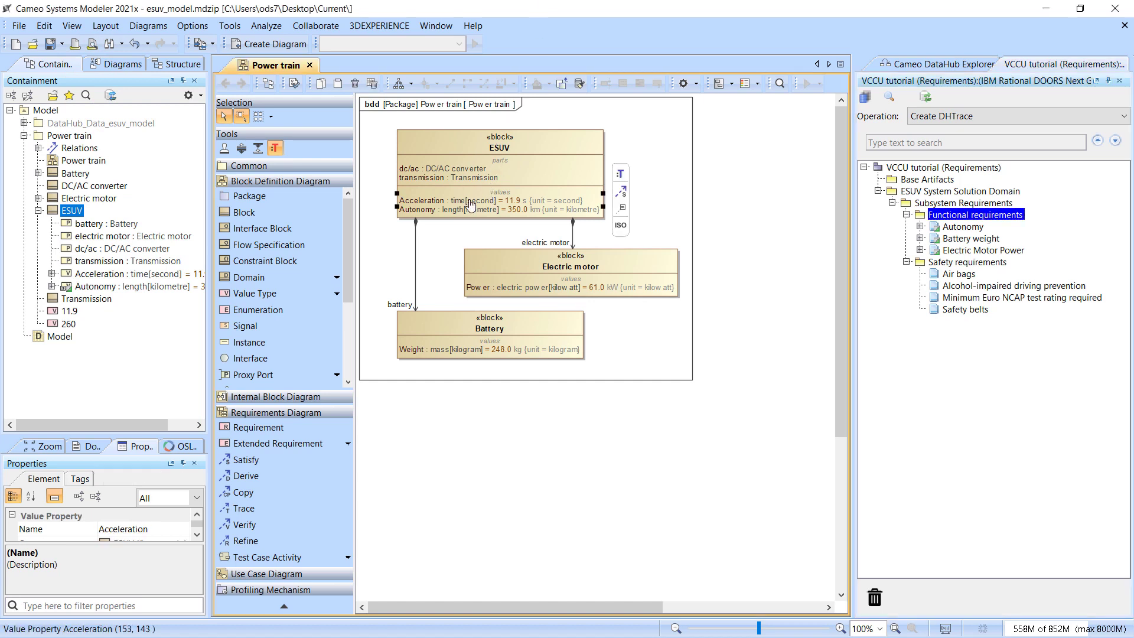
right_click(471, 205)
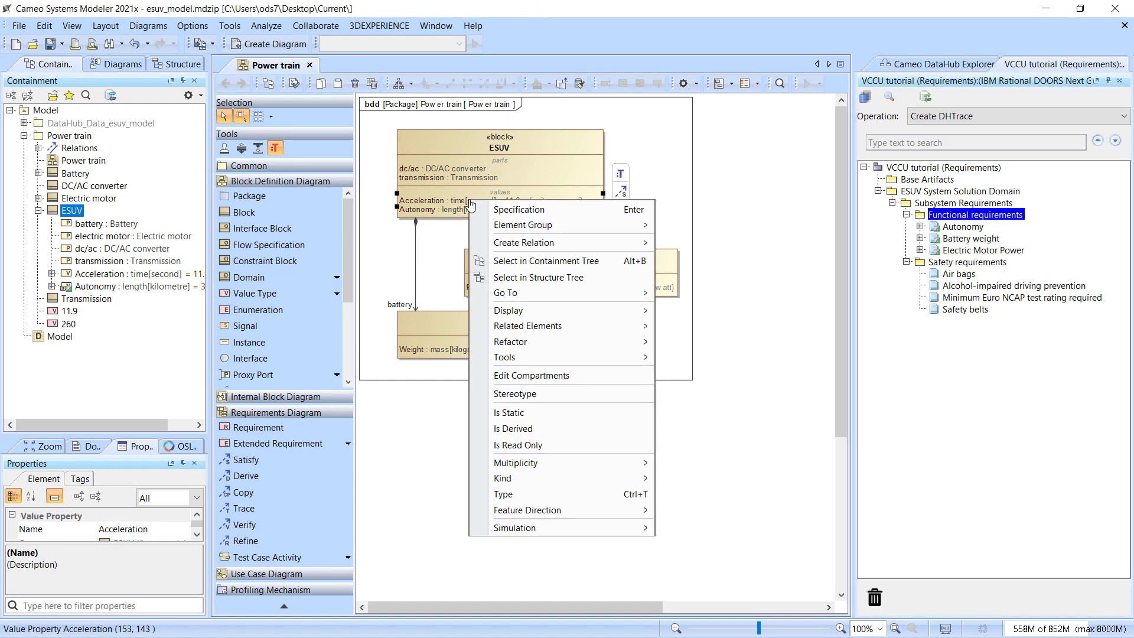
left_click(503, 211)
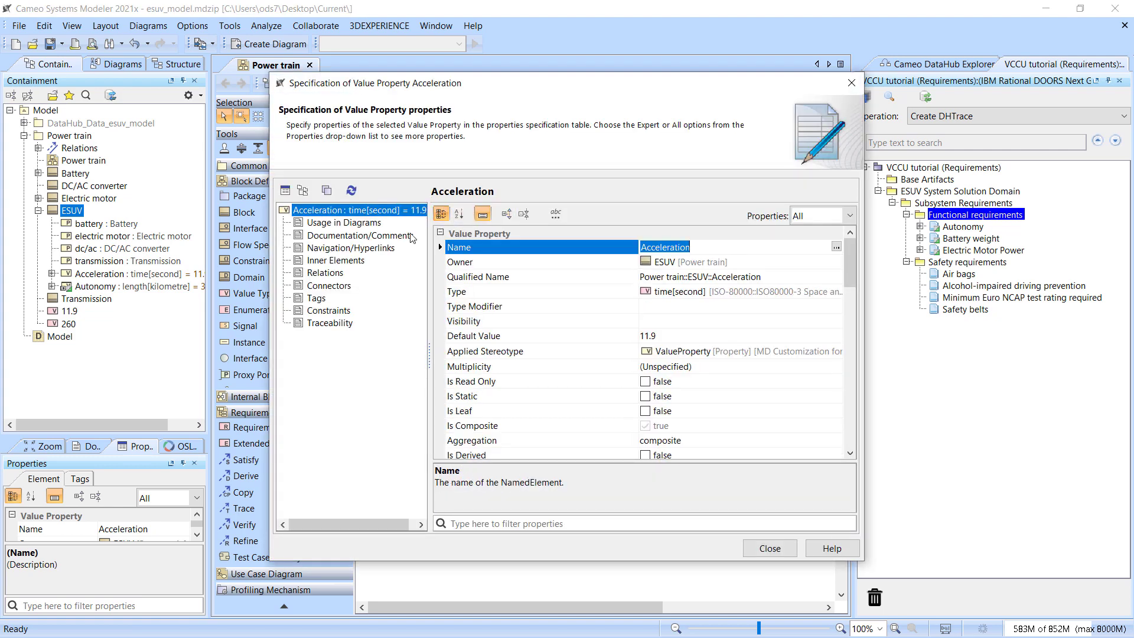
left_click(386, 249)
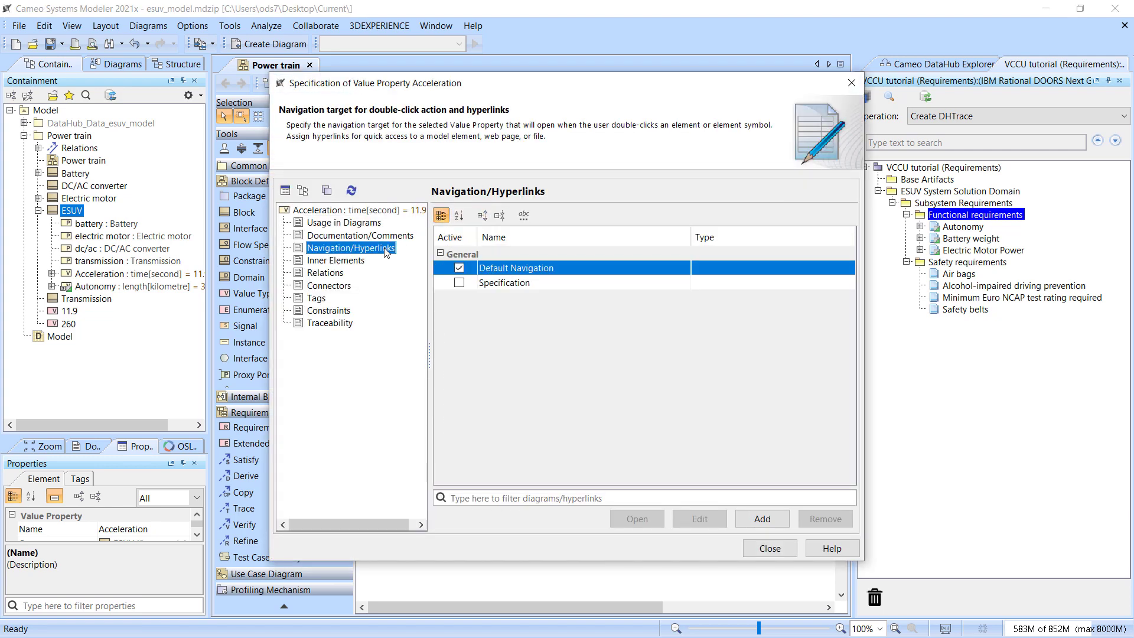
left_click(762, 519)
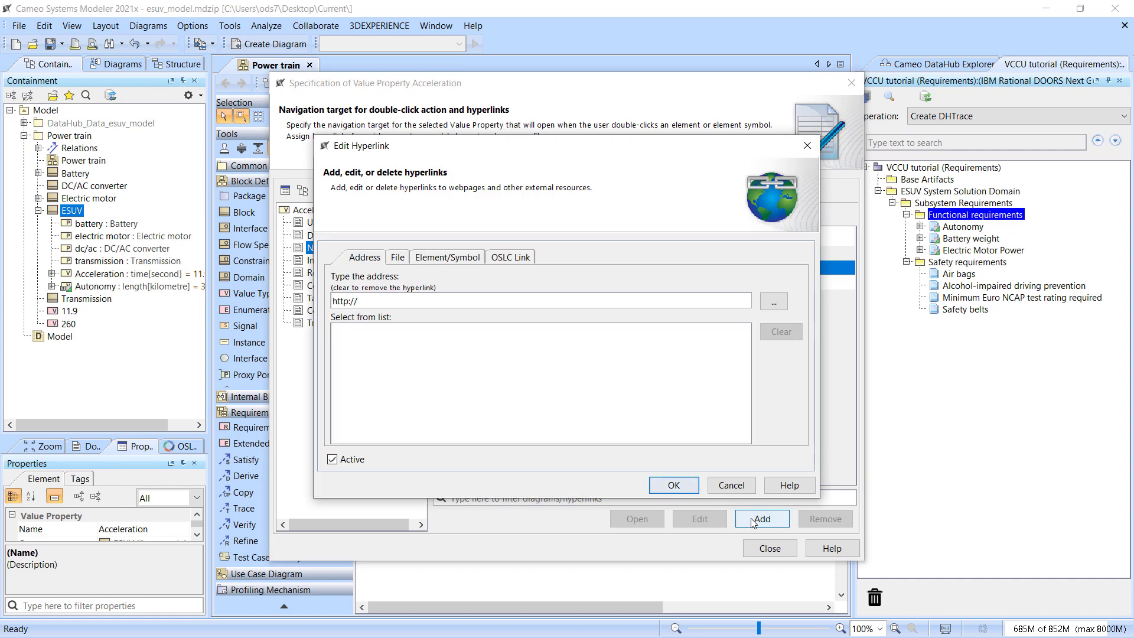
left_click(517, 260)
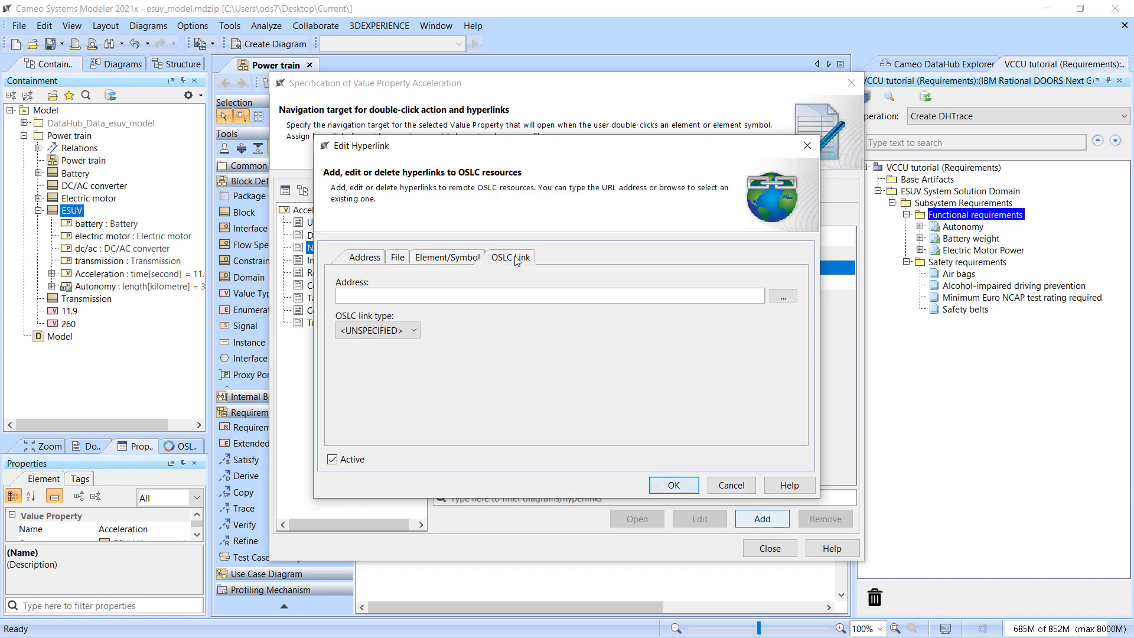
left_click(407, 332)
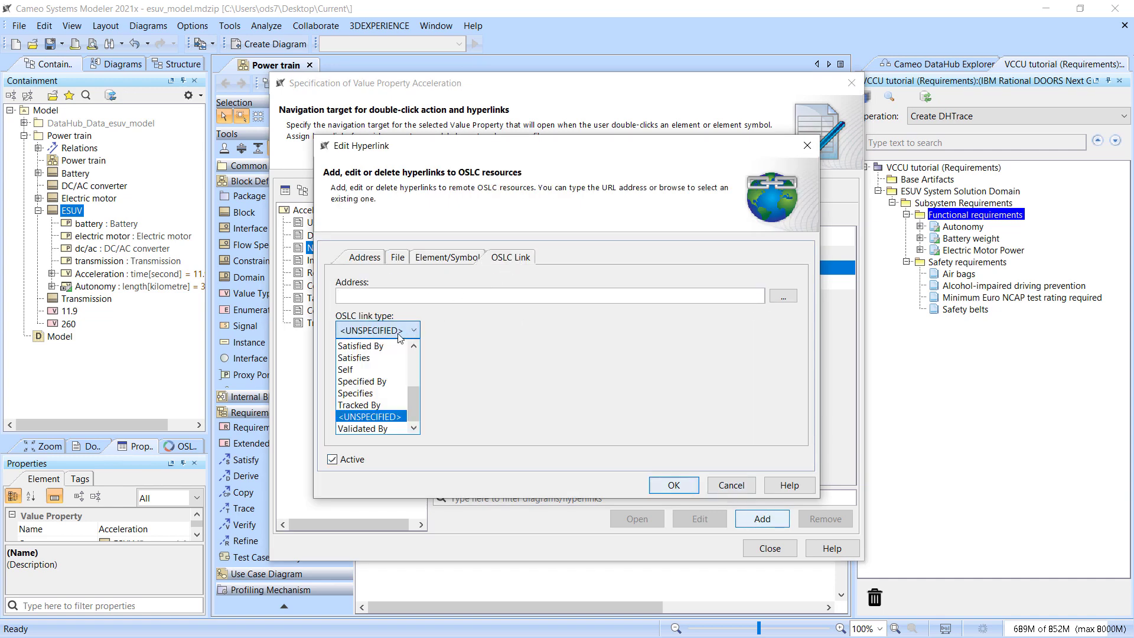
left_click(378, 358)
Draft a new VCCU tutorial (Requirements) requirement reading "Vehicle accelerates from 0 to 100 km/h in less than 10 s." and name it Vehicle acceleration.
left_click(786, 298)
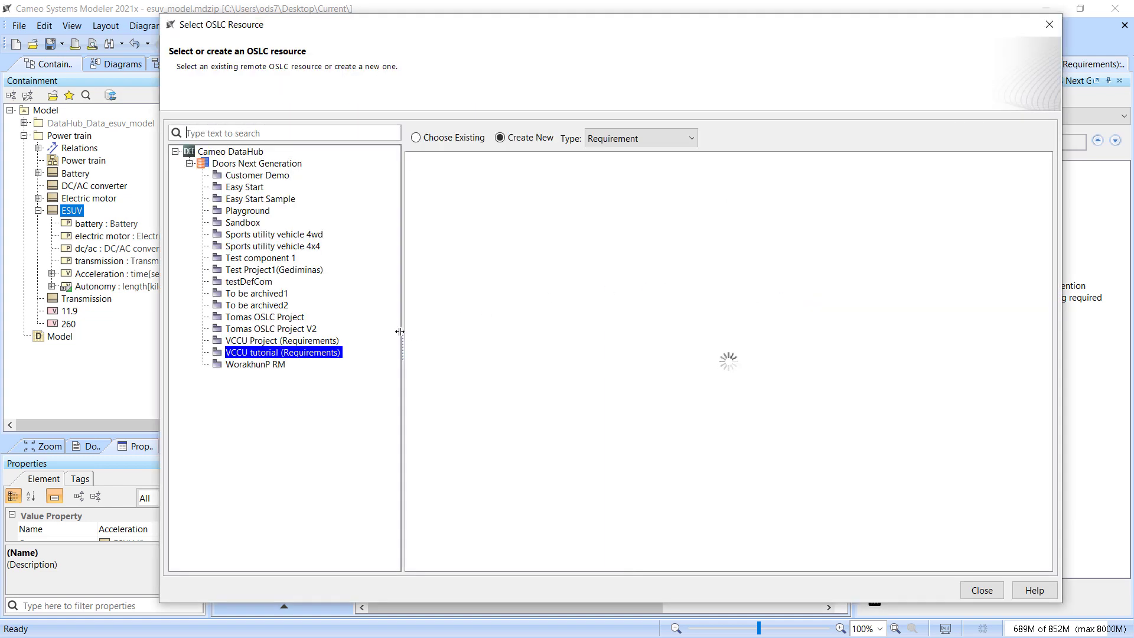
left_click(329, 354)
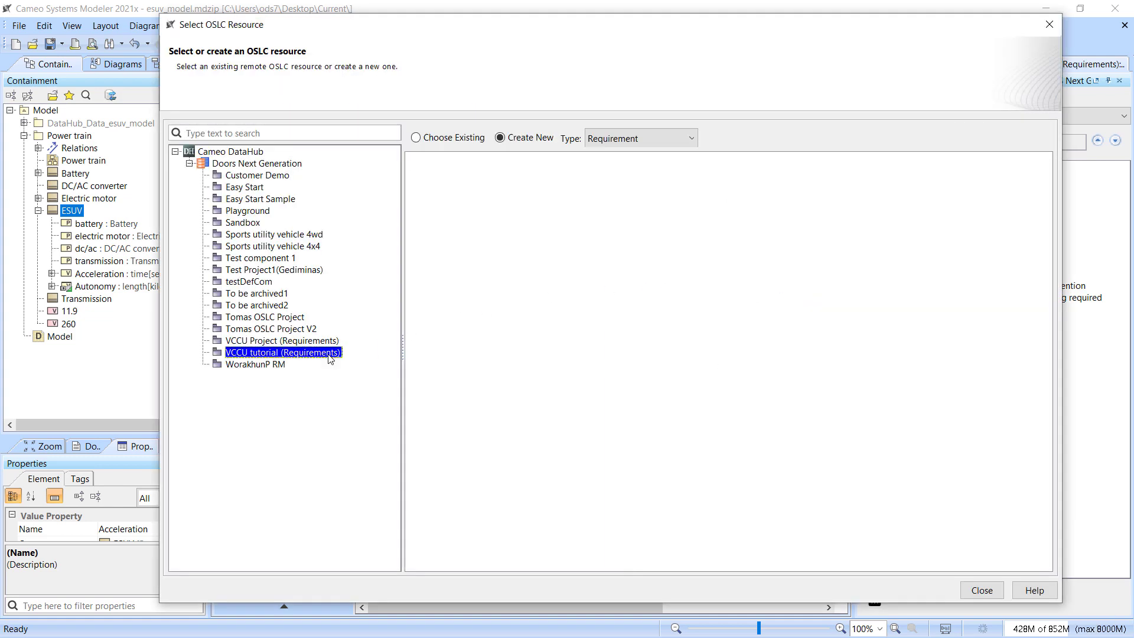
left_click(657, 195)
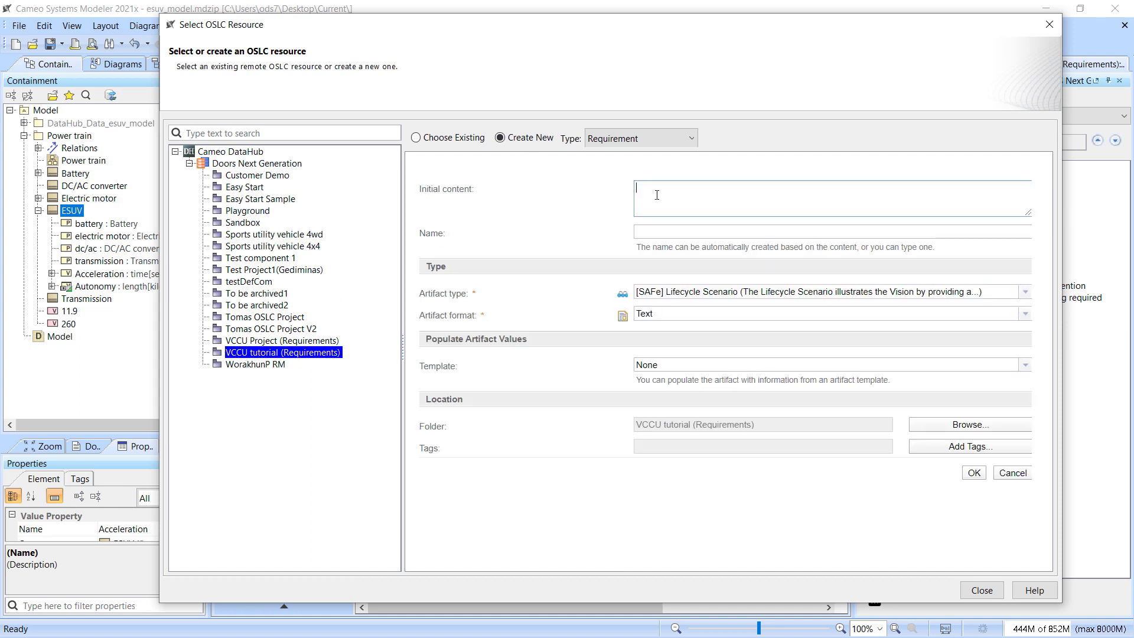
type("Vehicle accelerates from 0 to 100 km/h in less than 10 s.")
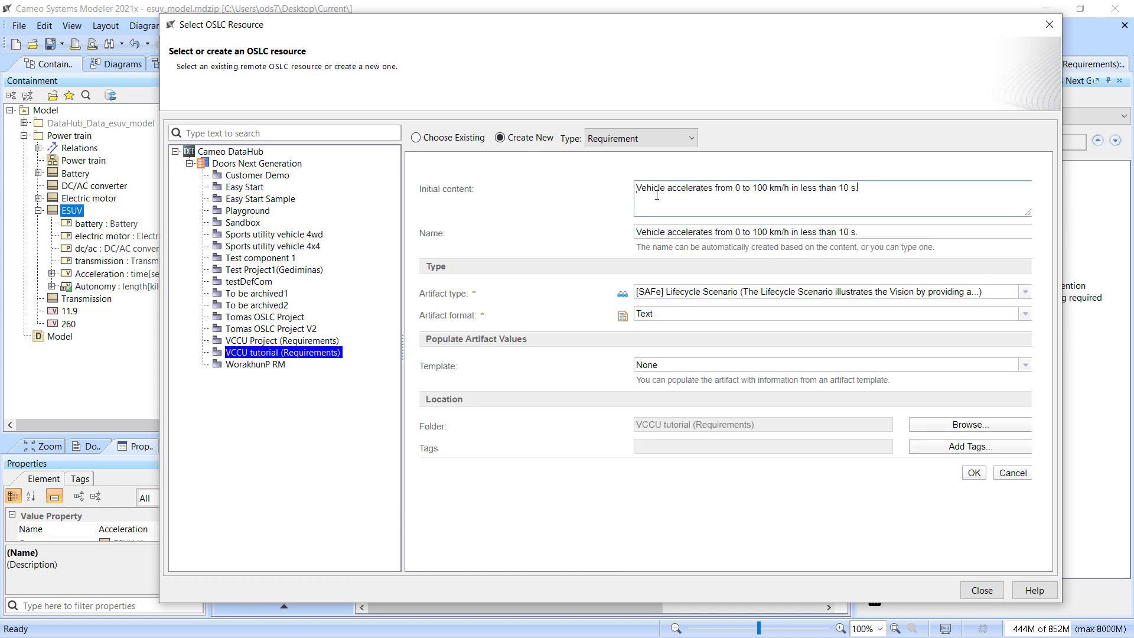
left_click_drag(712, 231, 885, 236)
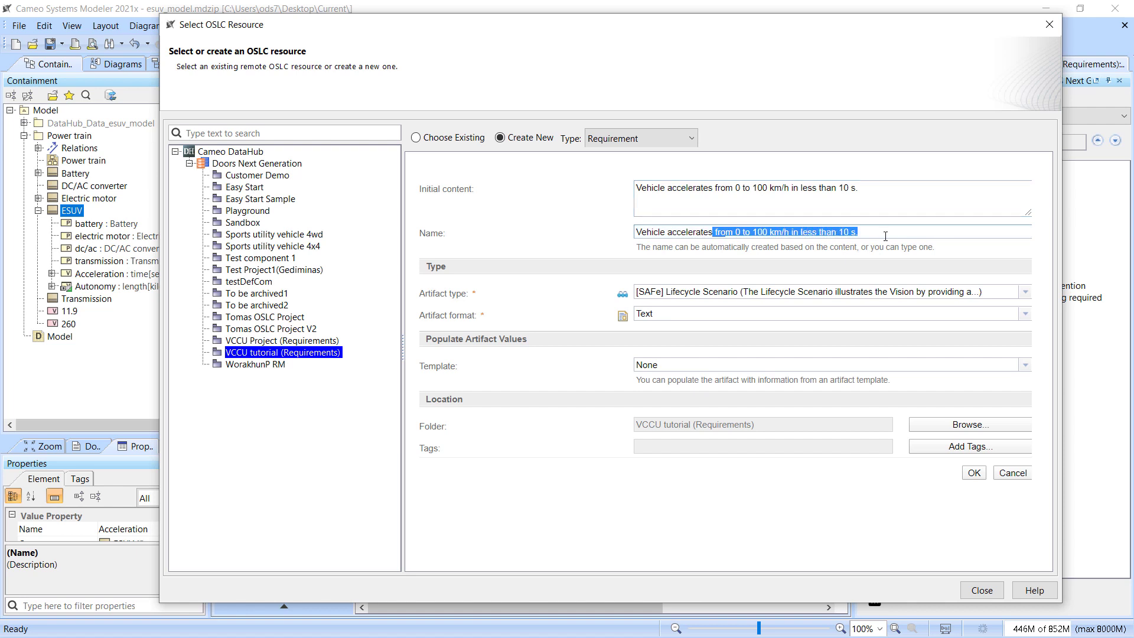
key("BackSpace")
key("BackSpace")
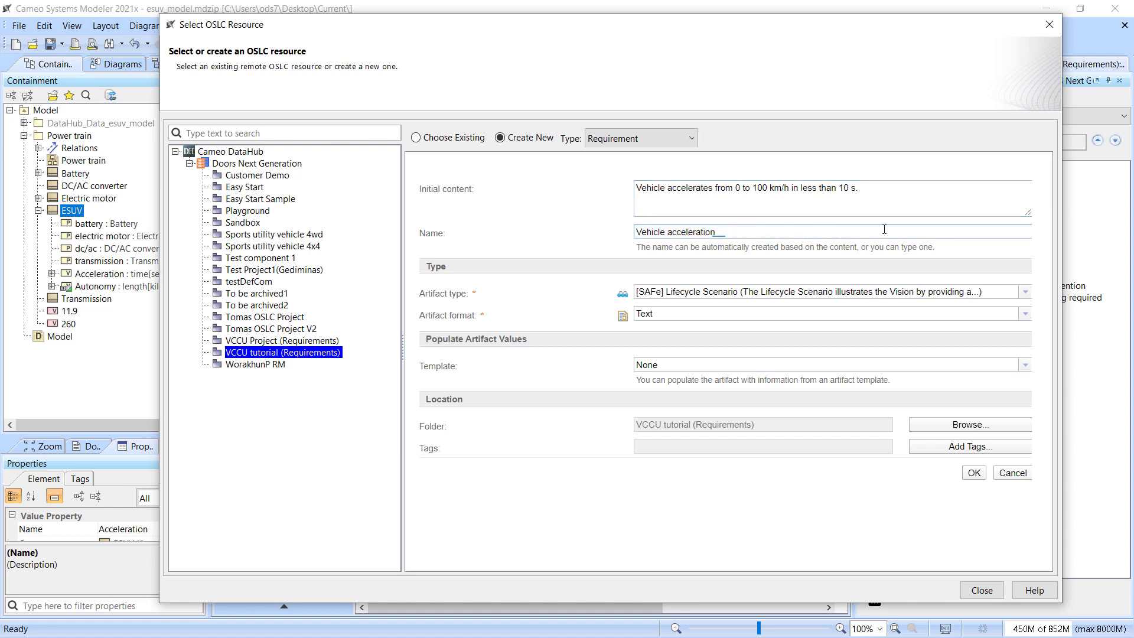
Set the new requirement's artifact type to User Requirement and its location to the Functional requirements folder under Subsystem Requirements.
left_click(759, 292)
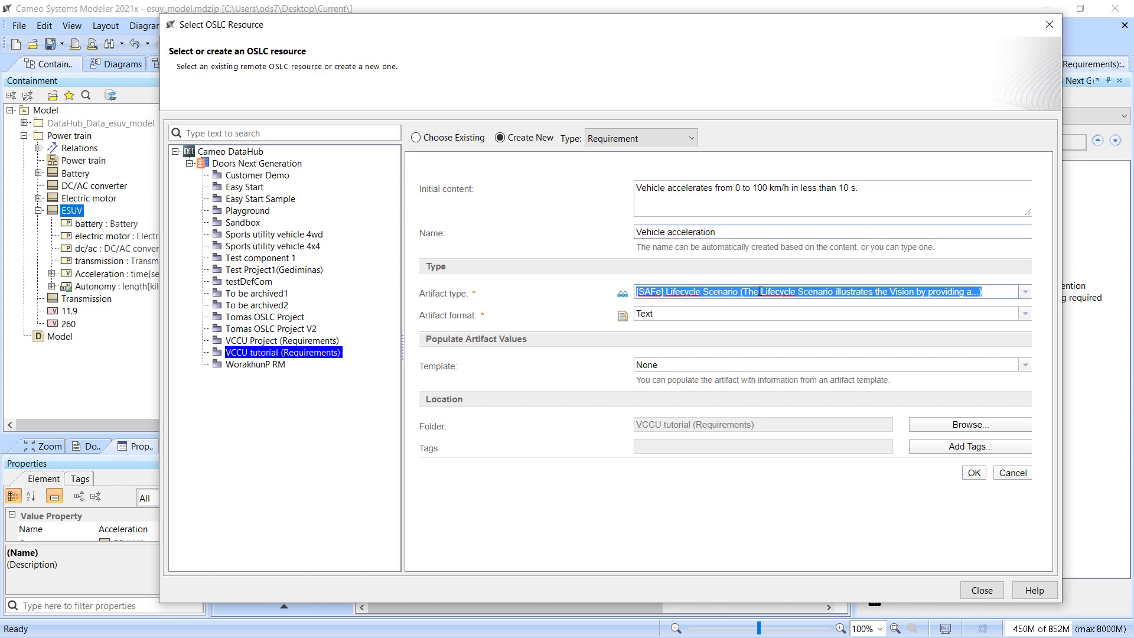
left_click(1026, 292)
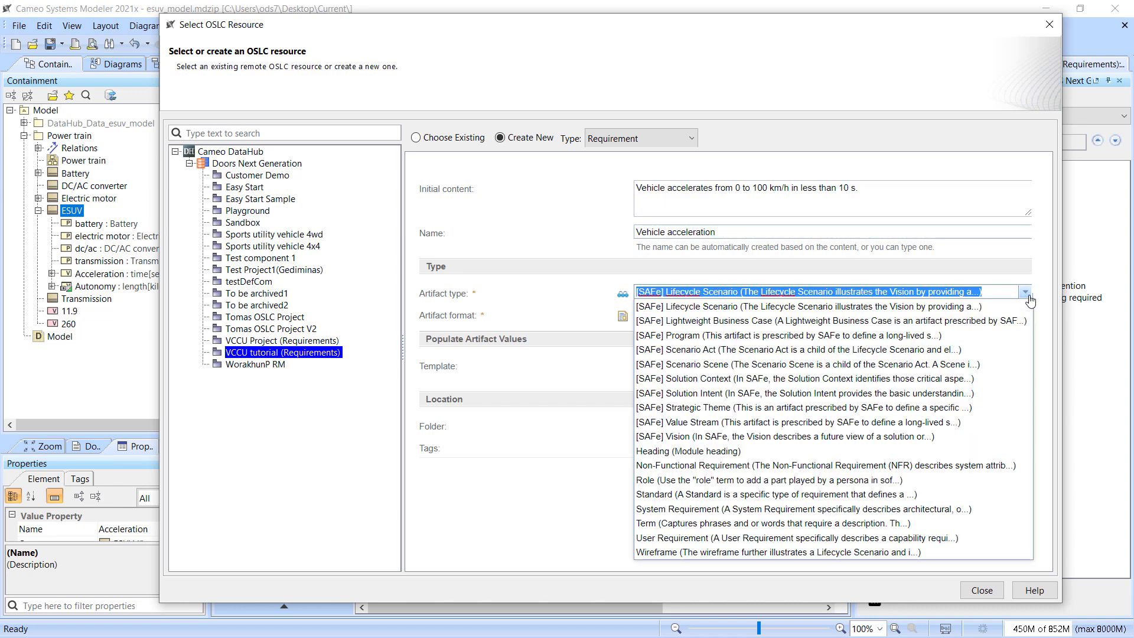
left_click(778, 539)
left_click(954, 426)
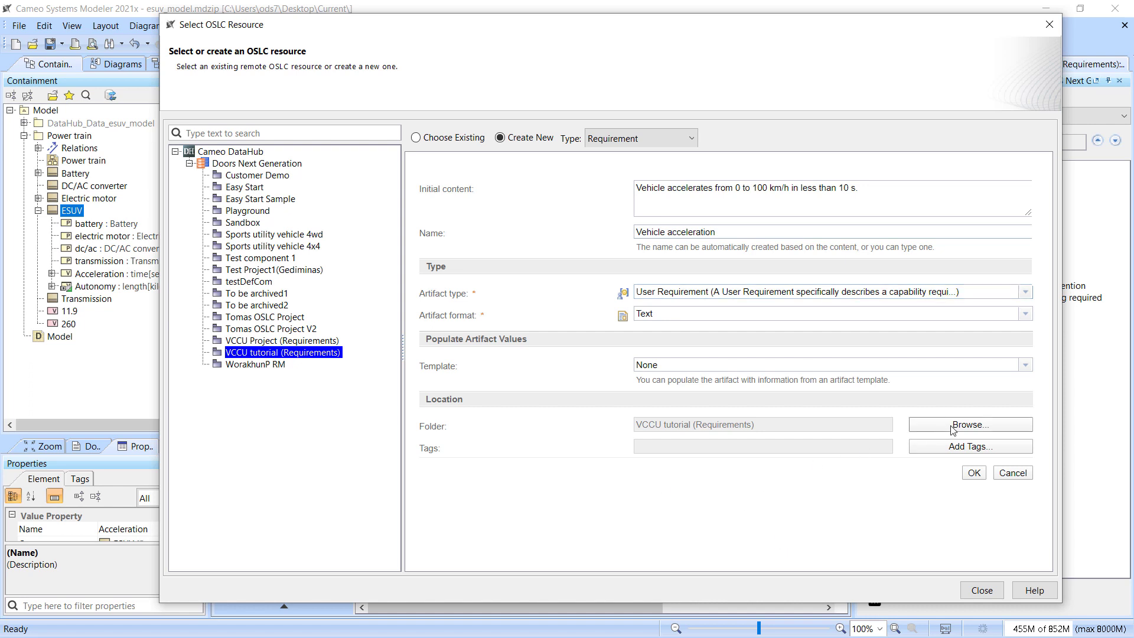
double_click(644, 348)
double_click(633, 363)
scroll(684, 385, "down", 1)
left_click(685, 357)
left_click(812, 449)
Create the requirement, add the Satisfies OSLC link to it on the Acceleration value property, and close the specification.
left_click(973, 474)
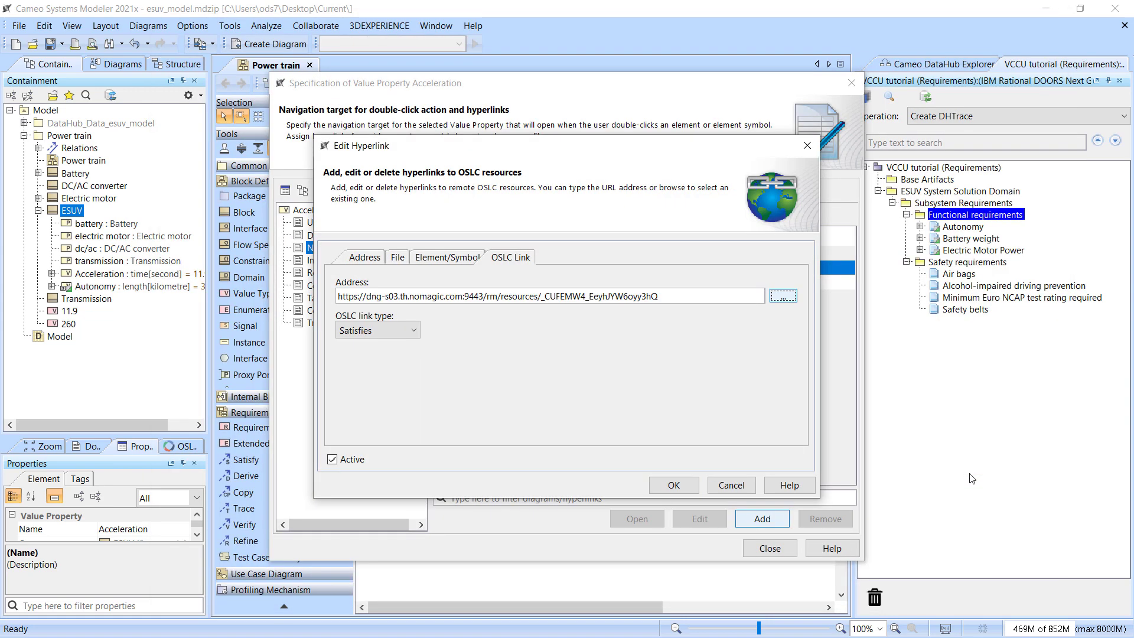
left_click(674, 486)
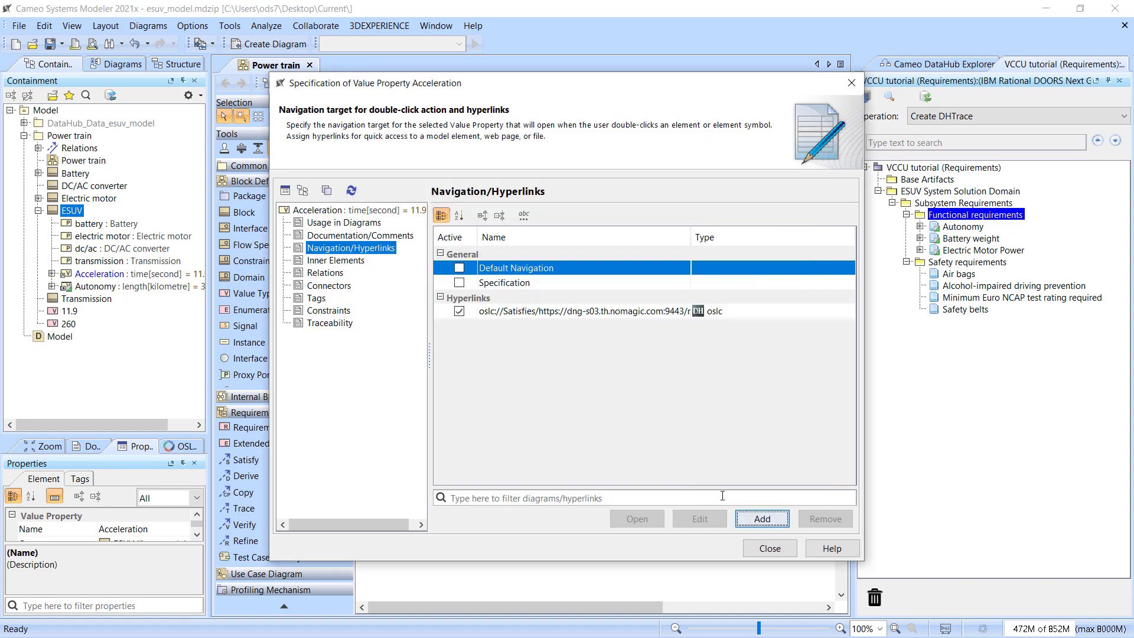
left_click(773, 551)
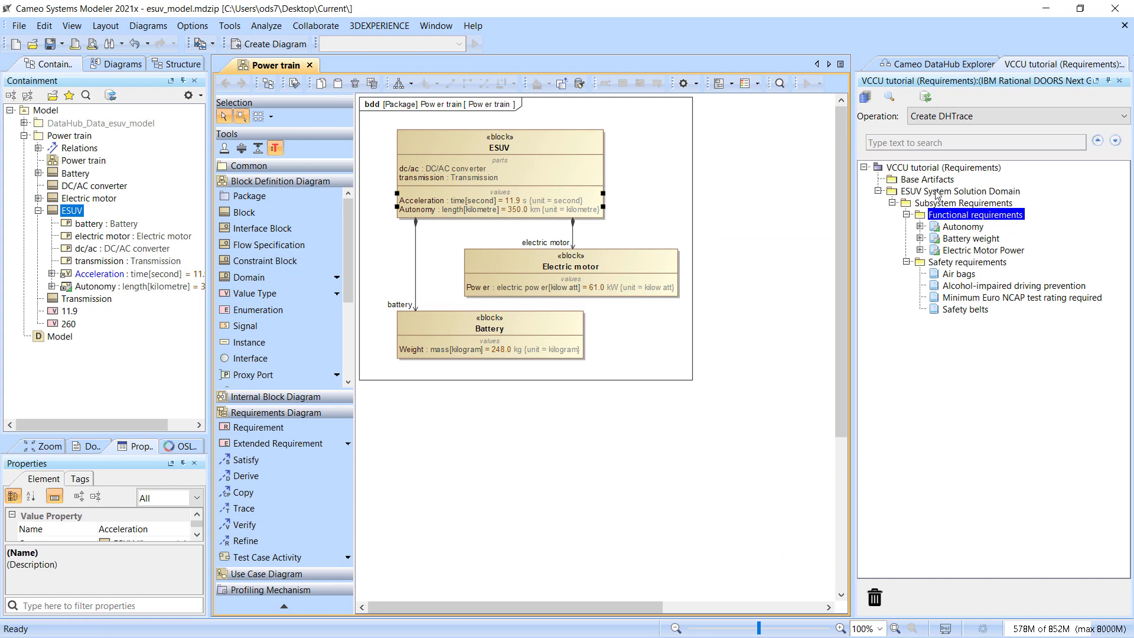
Refresh the VCCU tutorial (Requirements) tree and select the Vehicle acceleration requirement in the Functional requirements folder.
right_click(937, 170)
left_click(977, 212)
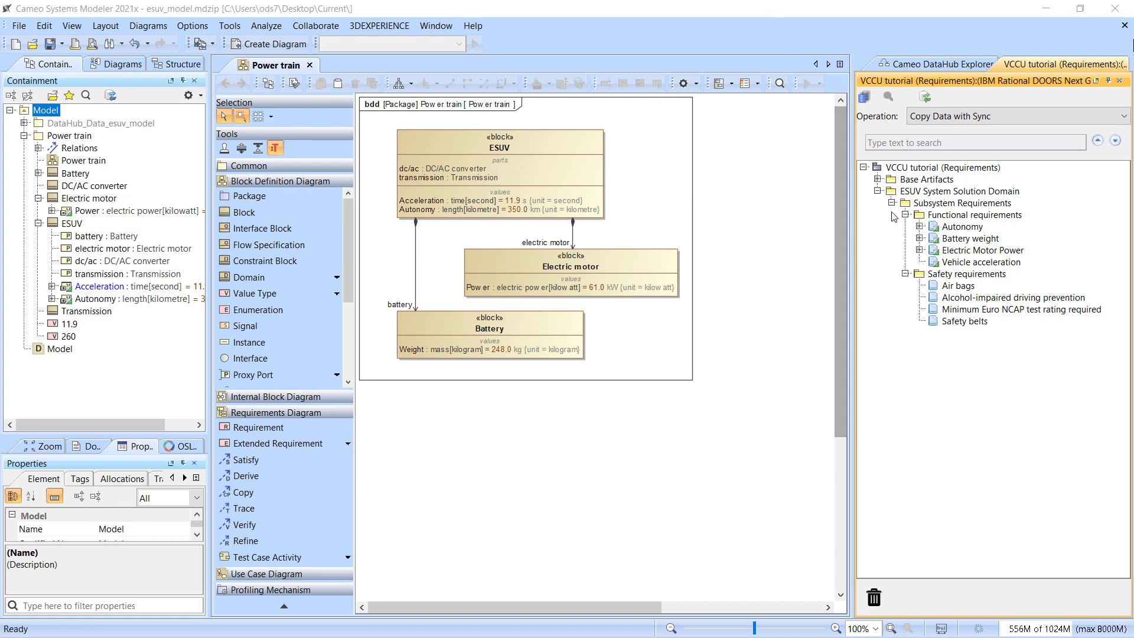
left_click(966, 264)
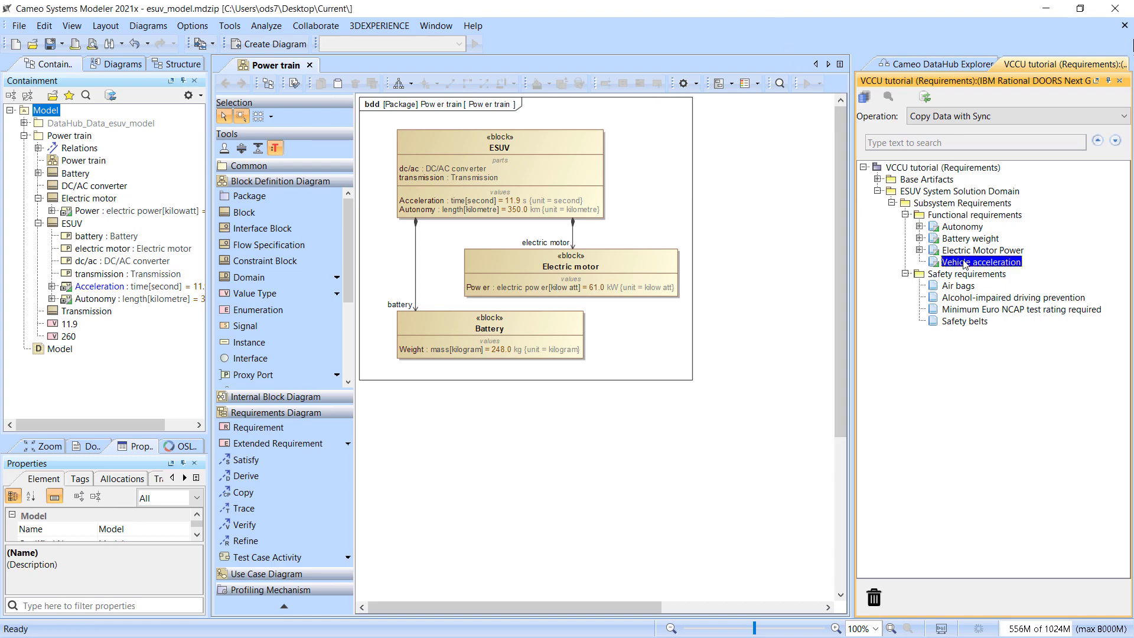